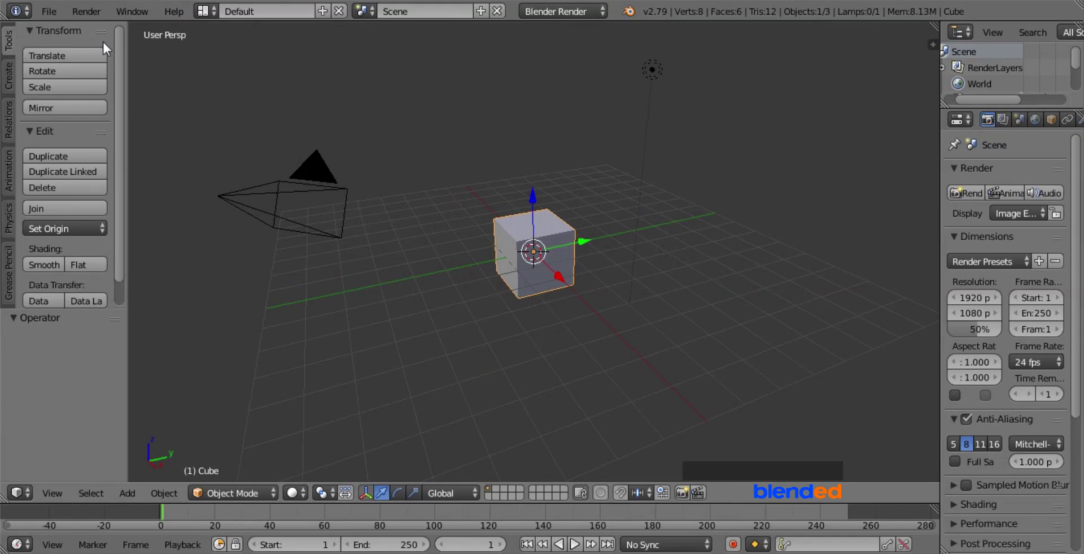
- Select the default cube and delete it from the scene
{"action": "right_click", "coordinate": [527, 281]}
{"action": "key", "text": "x"}
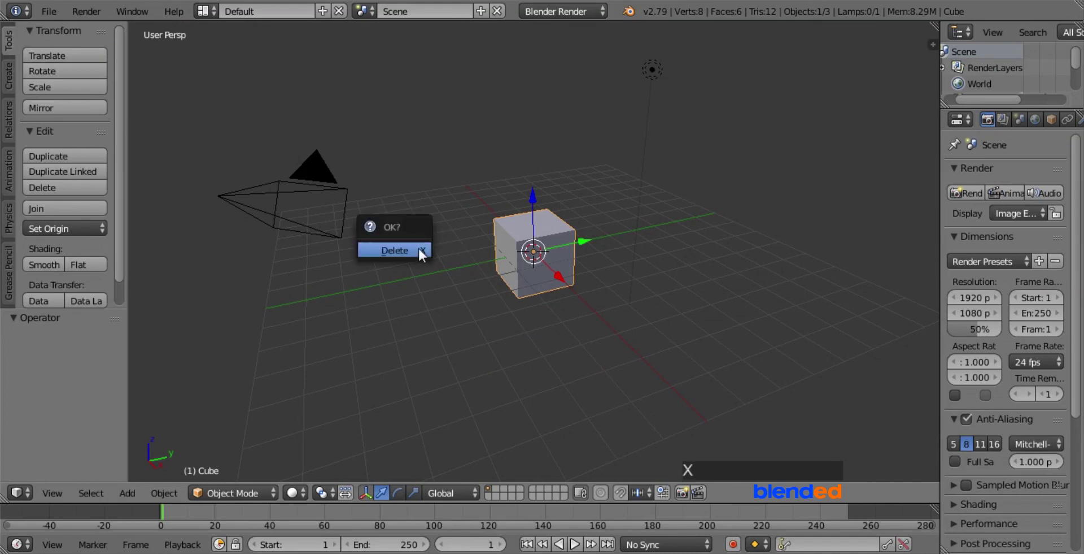
{"action": "key", "text": "Return"}
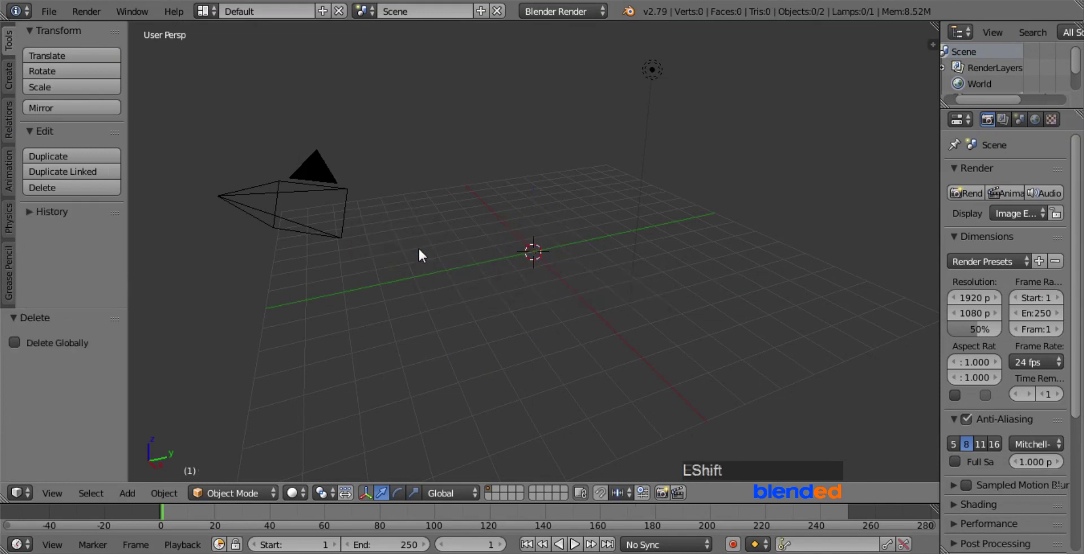
{"action": "key", "text": "shift+a"}
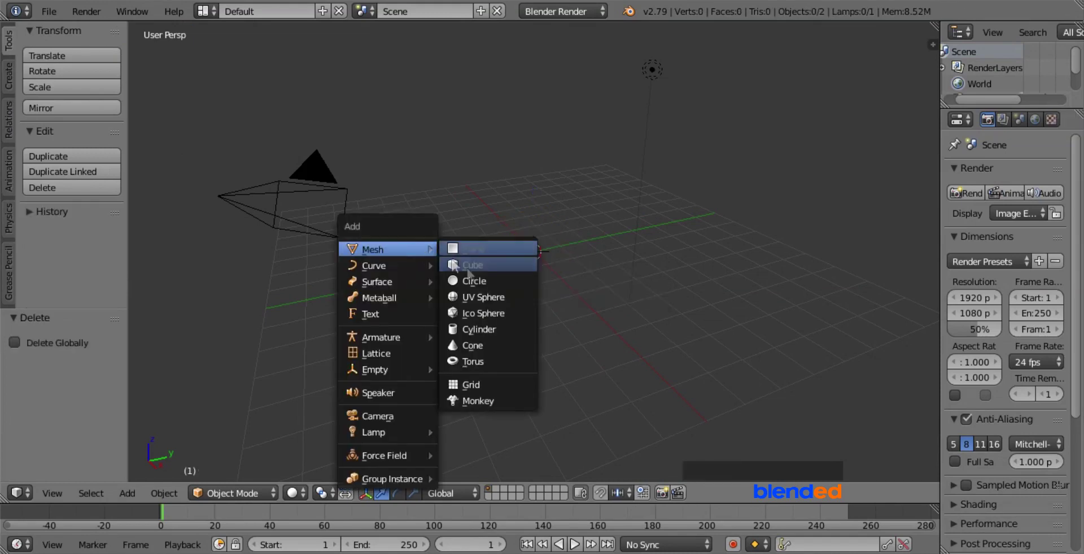
- Add a Suzanne monkey head, switch to a front orthographic view, and widen the properties panel
{"action": "left_click", "coordinate": [478, 397]}
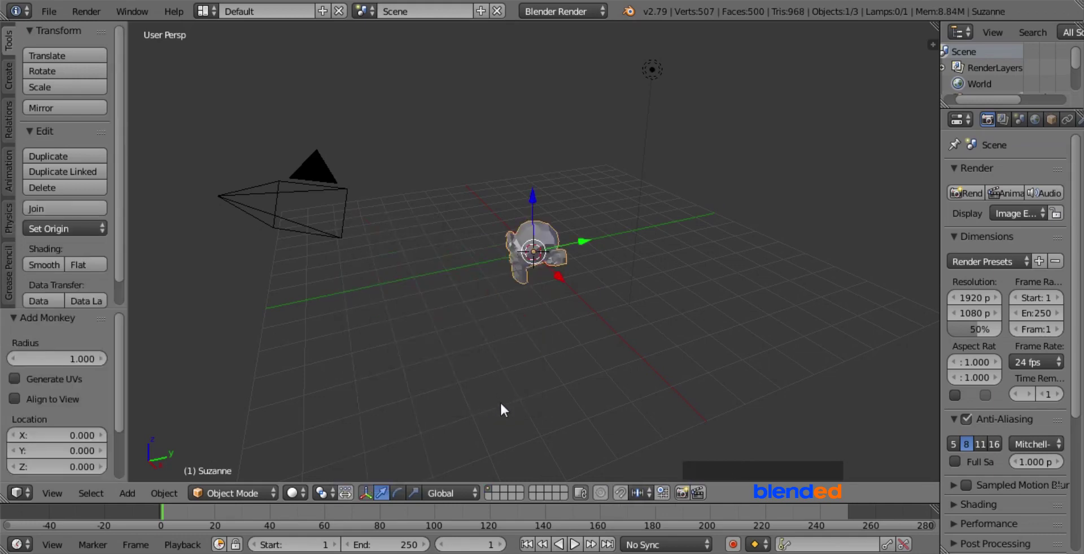
{"action": "key", "text": "KP_1"}
{"action": "key", "text": "KP_5"}
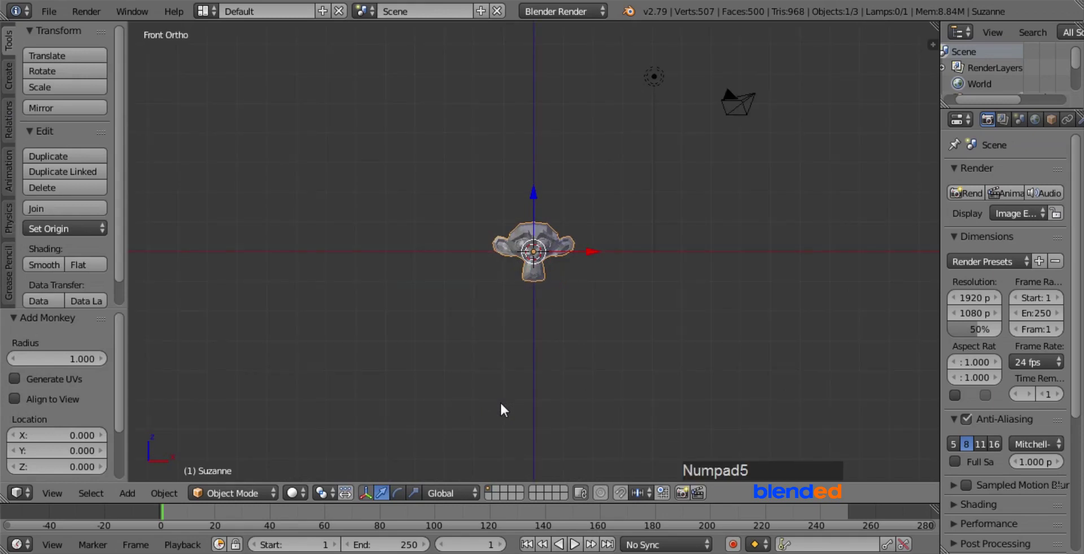
{"action": "scroll", "coordinate": [616, 271], "scroll_direction": "up", "scroll_amount": 9}
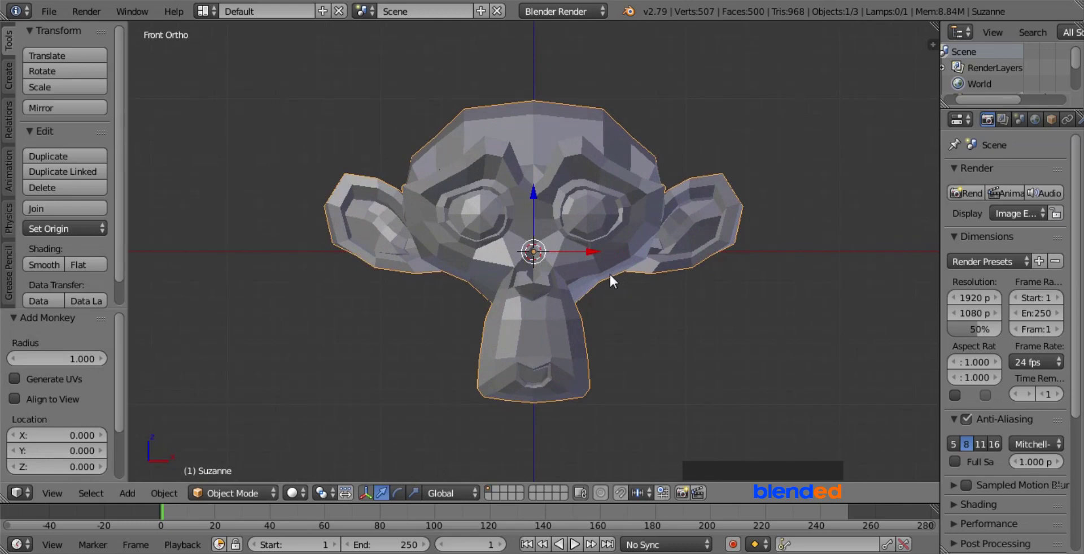
{"action": "left_click", "coordinate": [939, 217]}
{"action": "left_click_drag", "start_coordinate": [939, 217], "coordinate": [845, 225]}
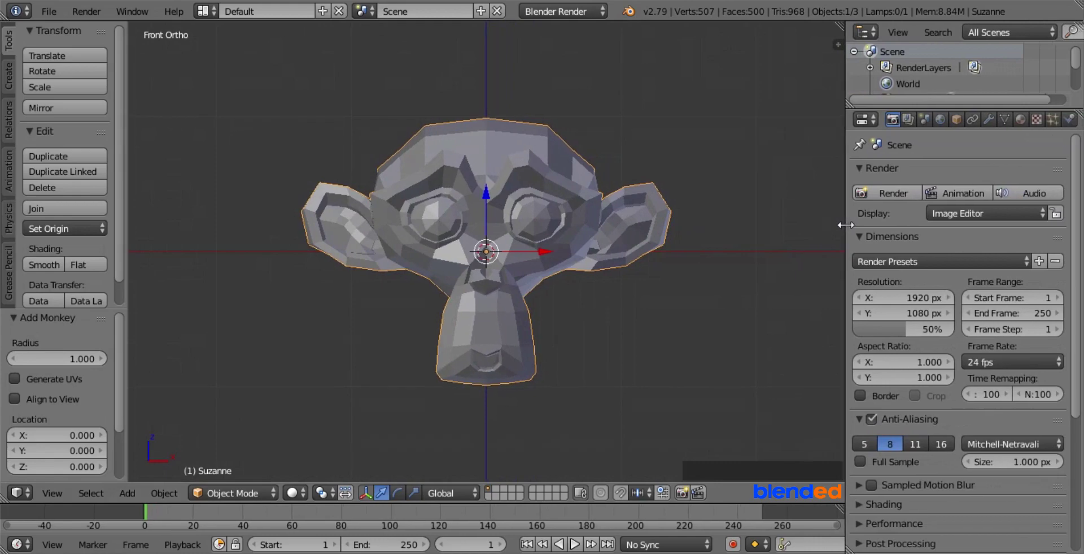
- Add a Subdivision Surface modifier with View level 2, apply it, and zoom toward the eye
{"action": "left_click", "coordinate": [988, 119]}
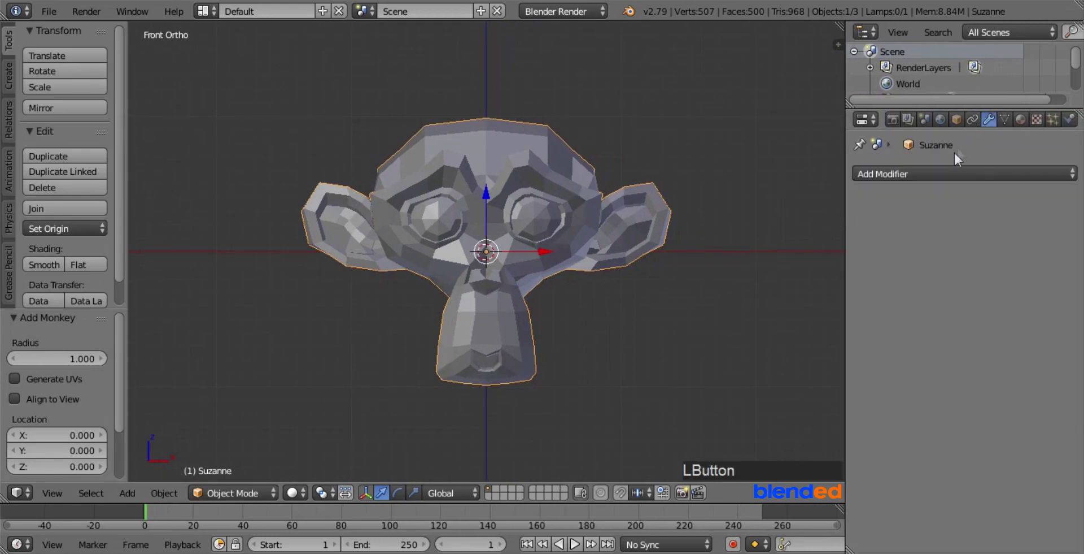
{"action": "left_click", "coordinate": [947, 168]}
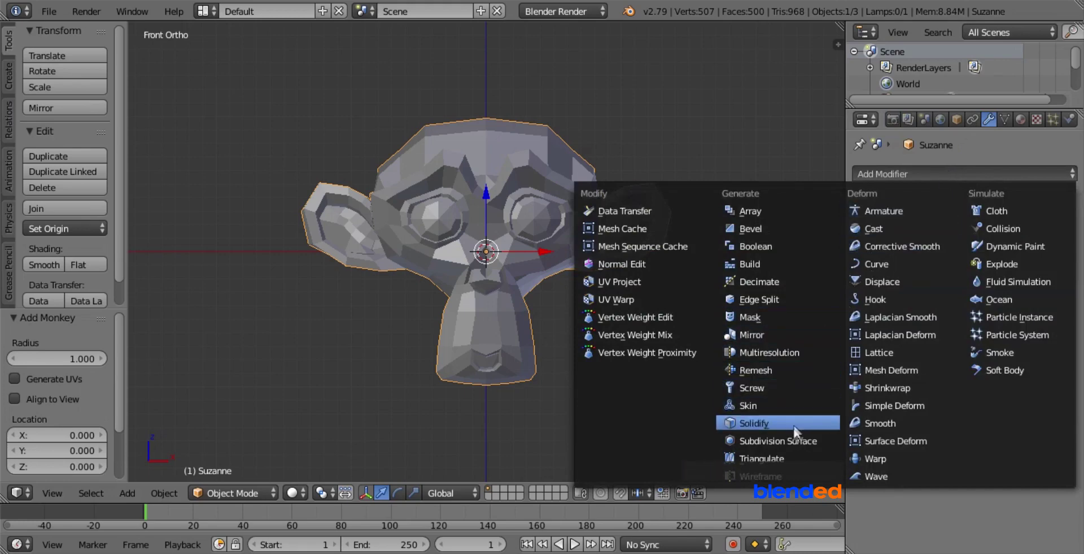
{"action": "left_click", "coordinate": [790, 443]}
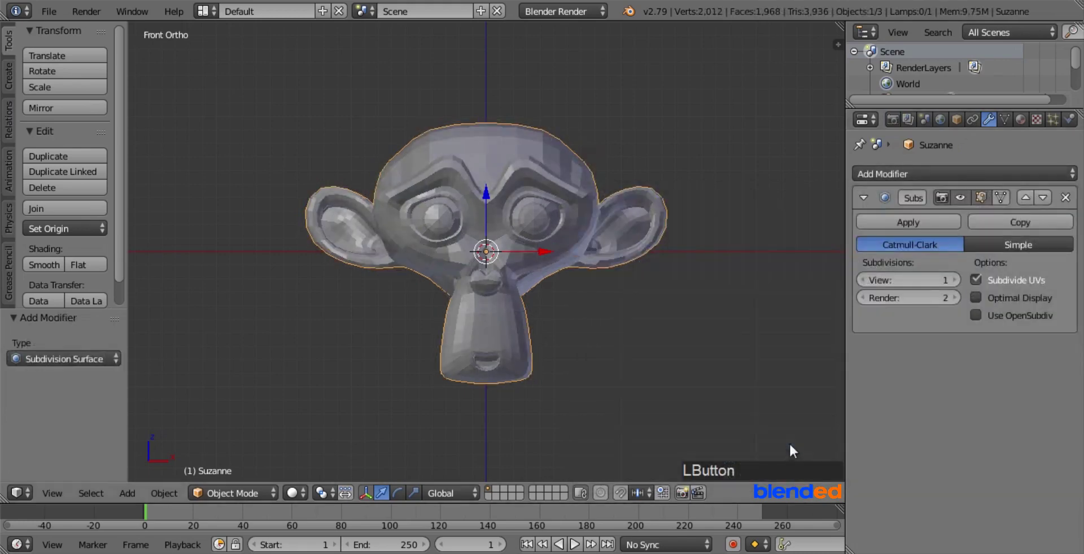
{"action": "left_click", "coordinate": [952, 279]}
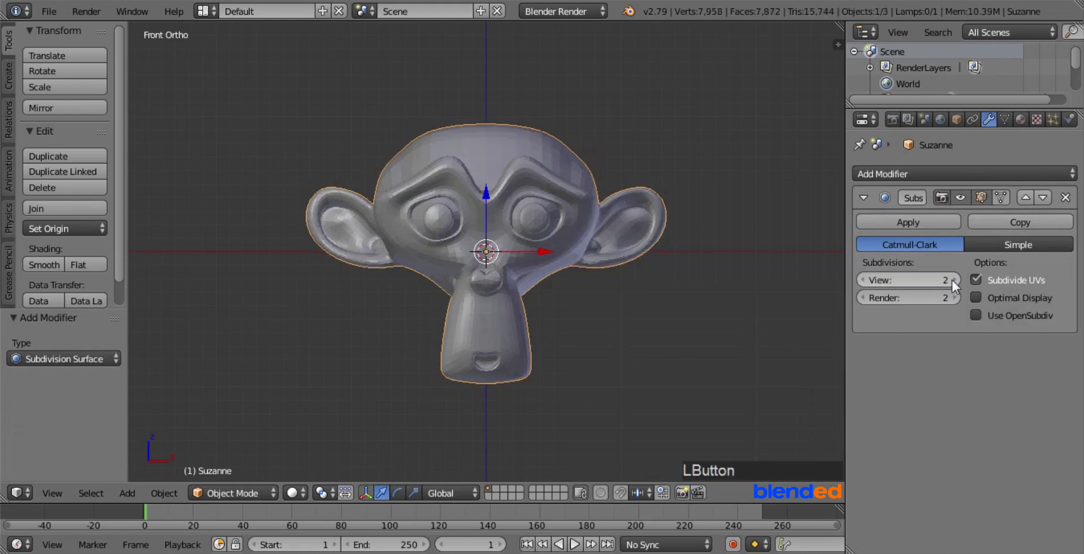
{"action": "left_click", "coordinate": [924, 222]}
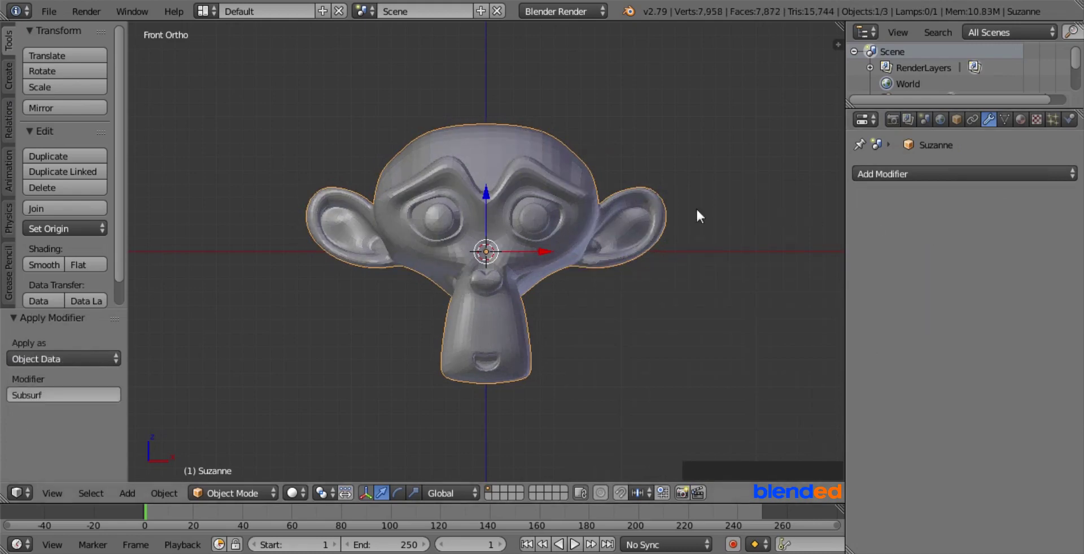
{"action": "scroll", "coordinate": [640, 208], "scroll_direction": "up", "scroll_amount": 5}
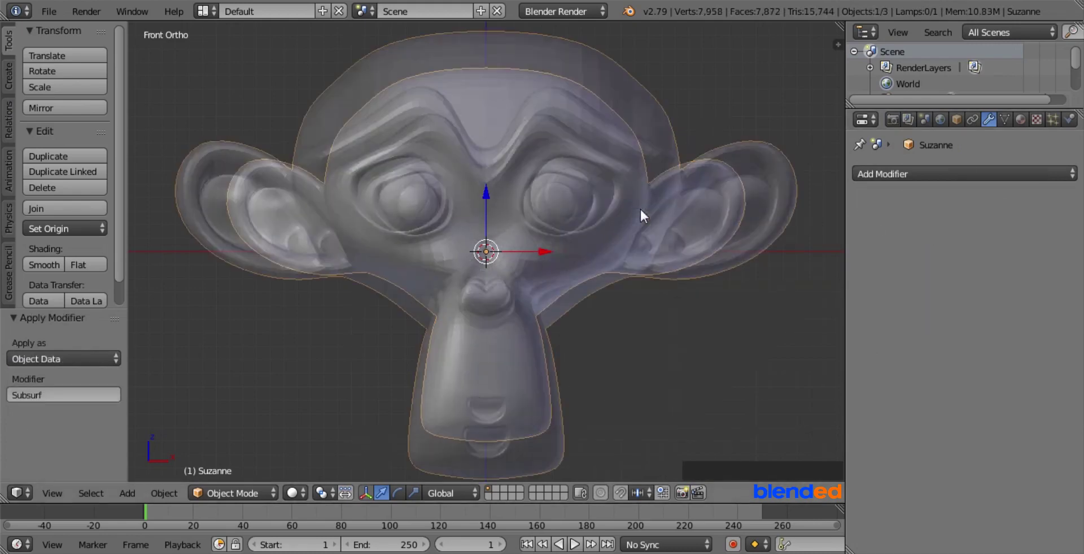
{"action": "middle_click_drag", "start_coordinate": [662, 170], "coordinate": [557, 229], "text": "shift"}
{"action": "scroll", "coordinate": [559, 252], "scroll_direction": "up", "scroll_amount": 2}
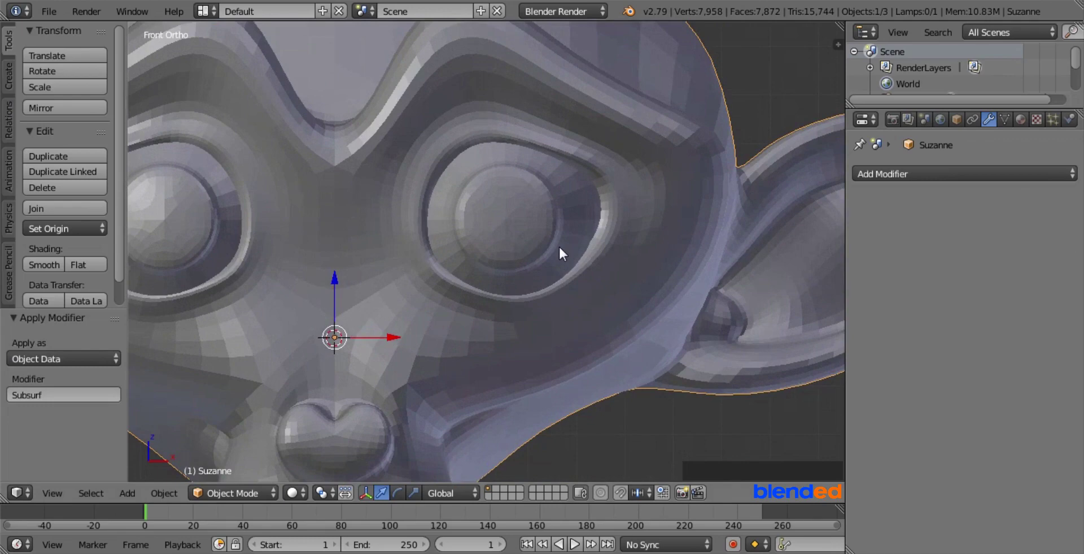
- In Edit Mode, add two loop cuts ringing the eye on the right side of Suzanne's face
{"action": "key", "text": "Tab"}
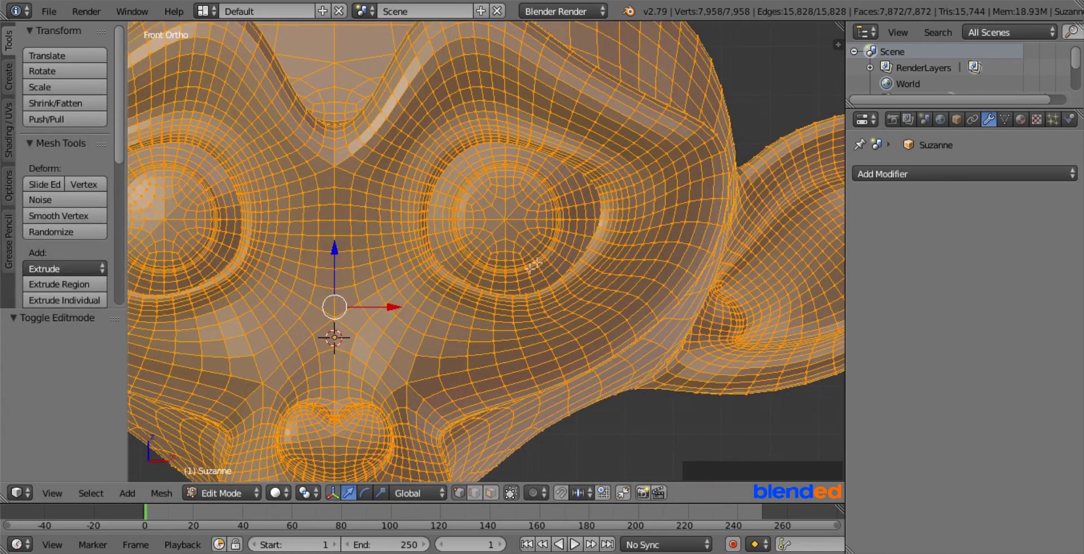
{"action": "key", "text": "ctrl"}
{"action": "key", "text": "ctrl+r"}
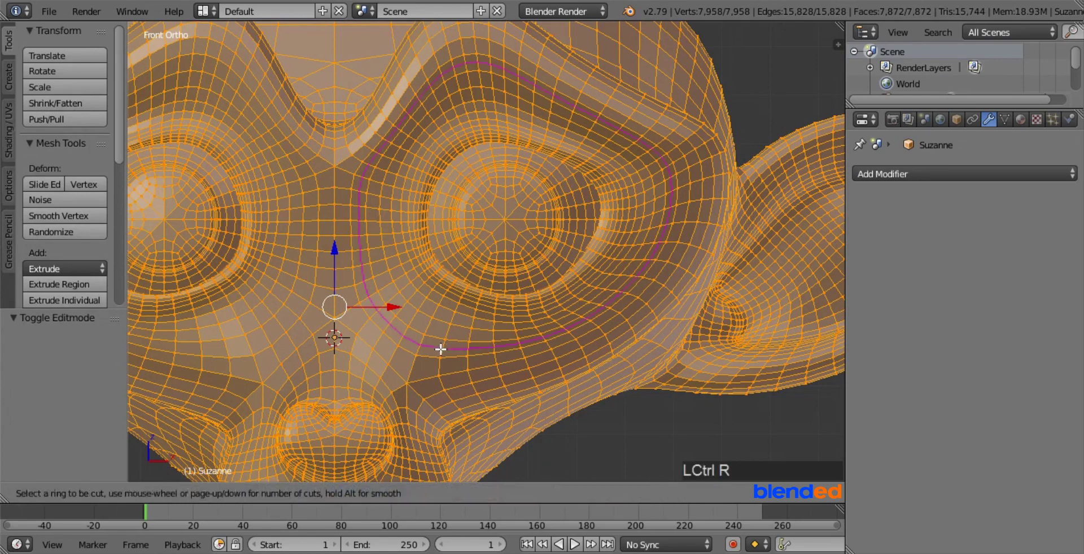
{"action": "left_click", "coordinate": [440, 349]}
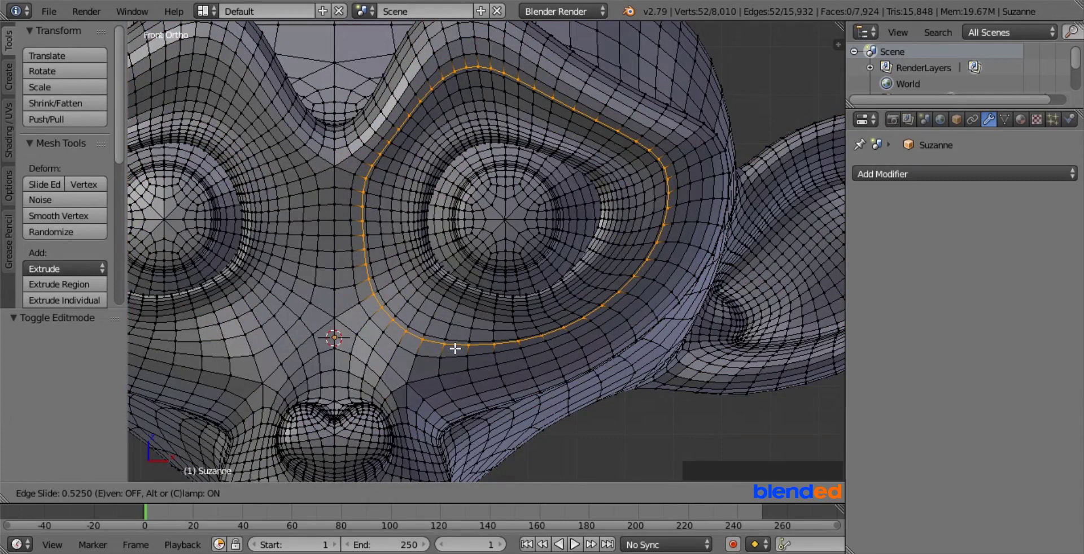
{"action": "left_click", "coordinate": [455, 348]}
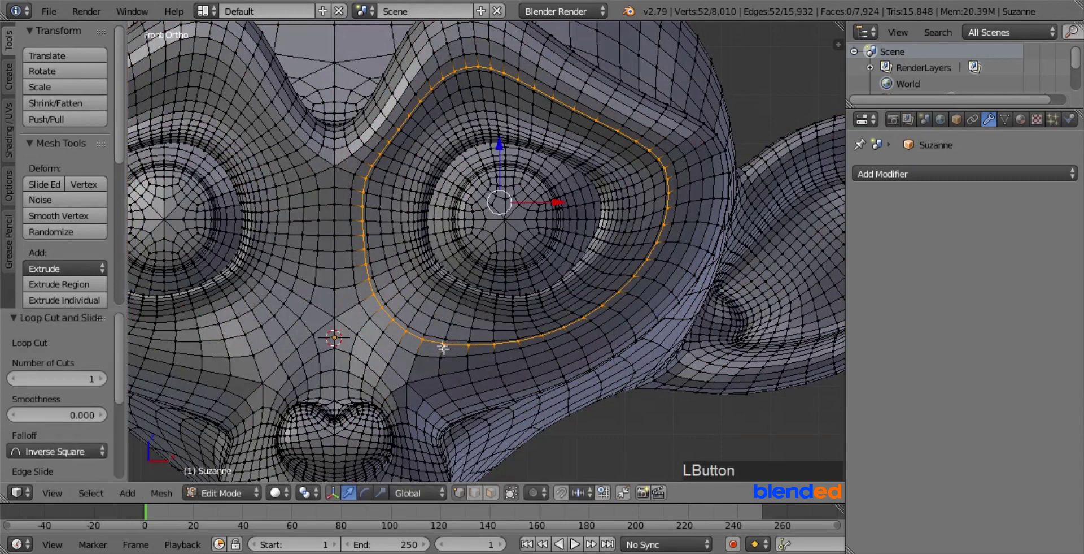
{"action": "key", "text": "ctrl"}
{"action": "key", "text": "ctrl+r"}
{"action": "left_click", "coordinate": [446, 330]}
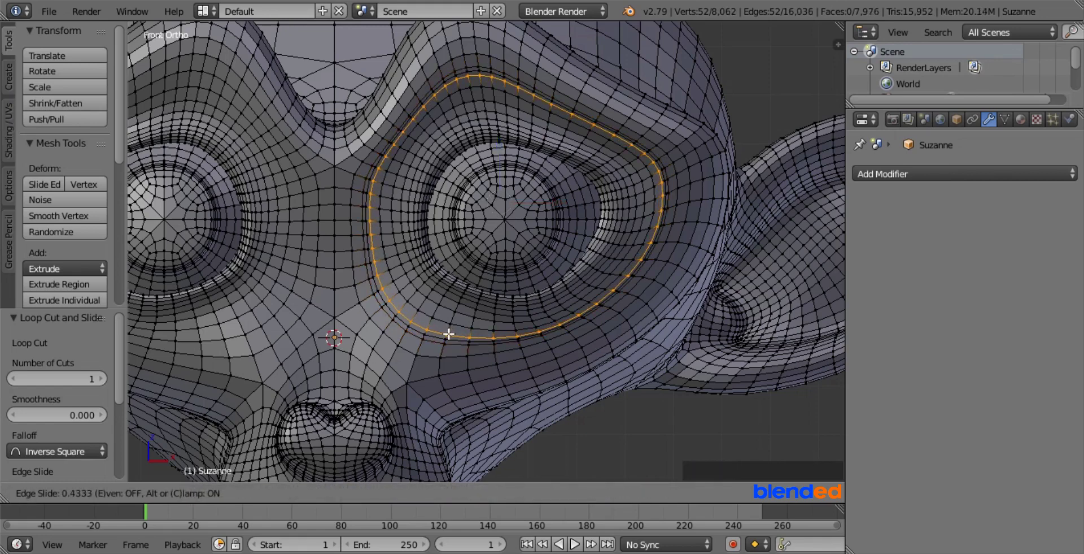
{"action": "left_click", "coordinate": [448, 334]}
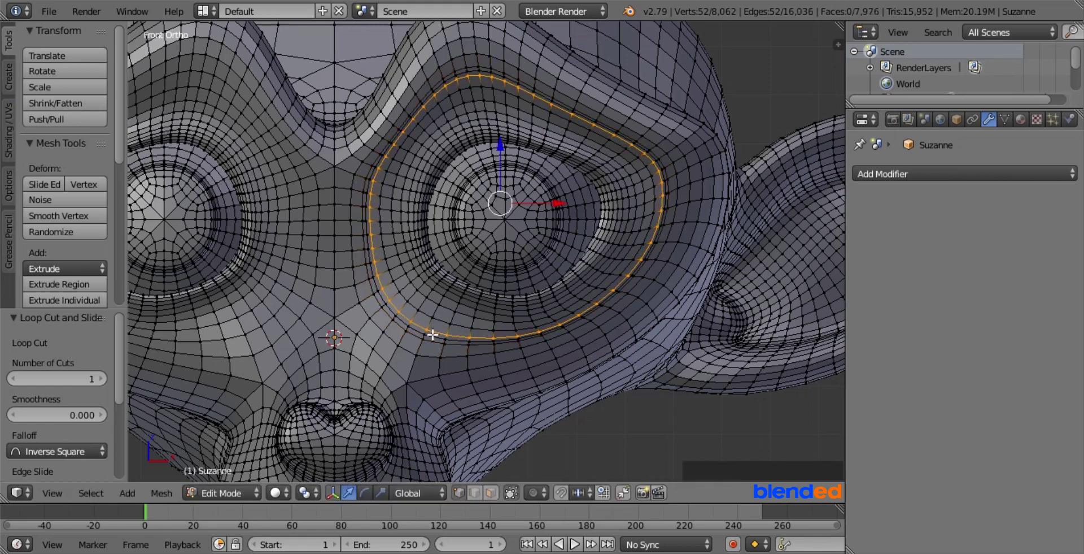
{"action": "scroll", "coordinate": [431, 332], "scroll_direction": "up", "scroll_amount": 2}
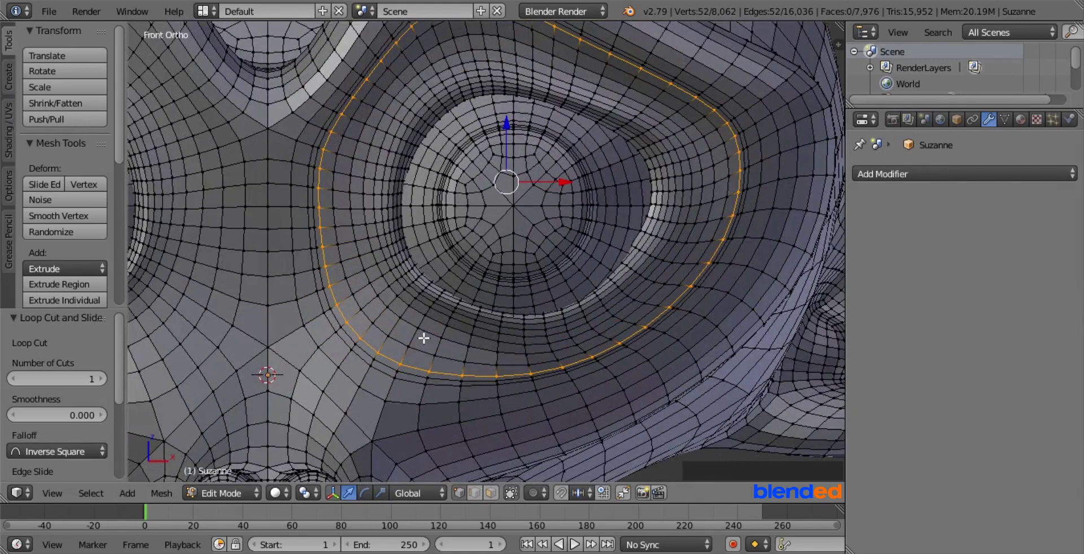
- Duplicate the outer eye edge loop in place and separate it into its own object
{"action": "key", "text": "alt"}
{"action": "right_click", "coordinate": [389, 367], "text": "alt"}
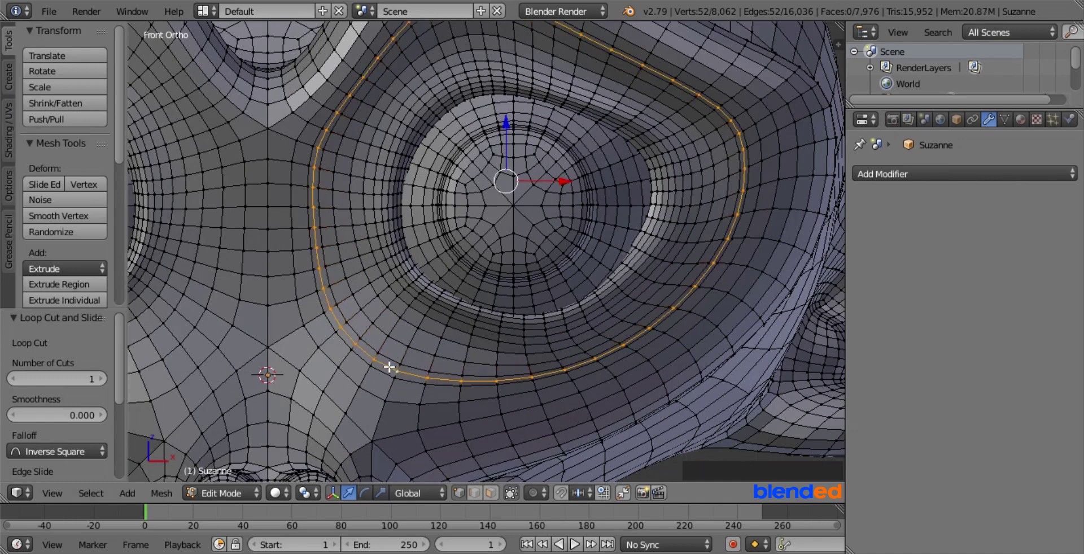
{"action": "key", "text": "shift"}
{"action": "key", "text": "shift+d"}
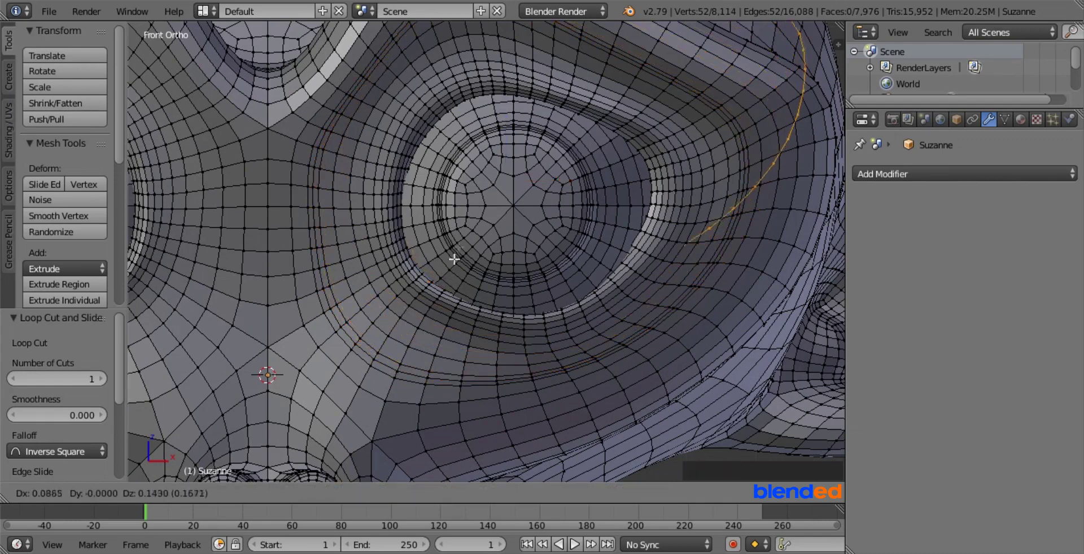
{"action": "right_click", "coordinate": [284, 339]}
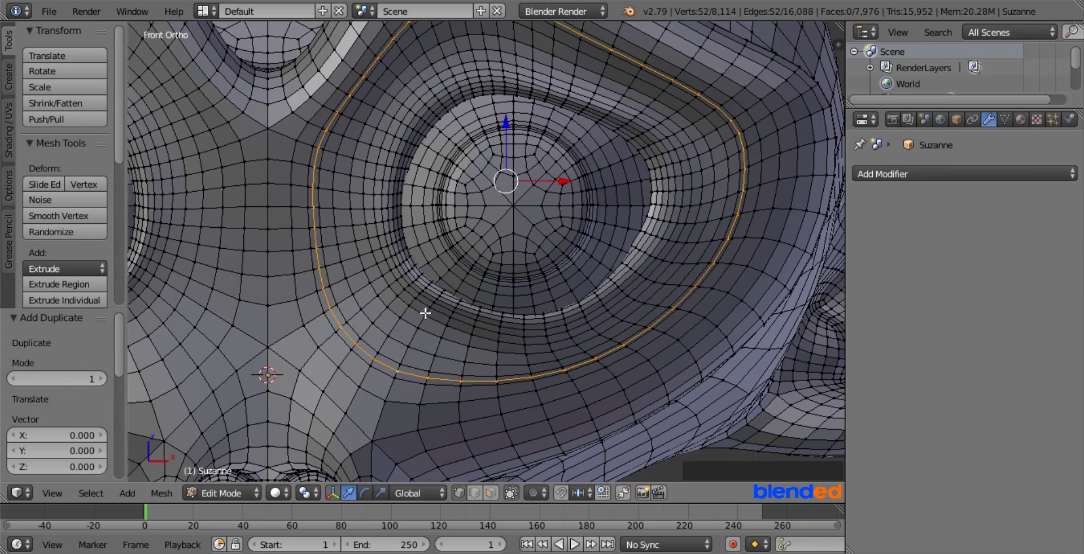
{"action": "key", "text": "p"}
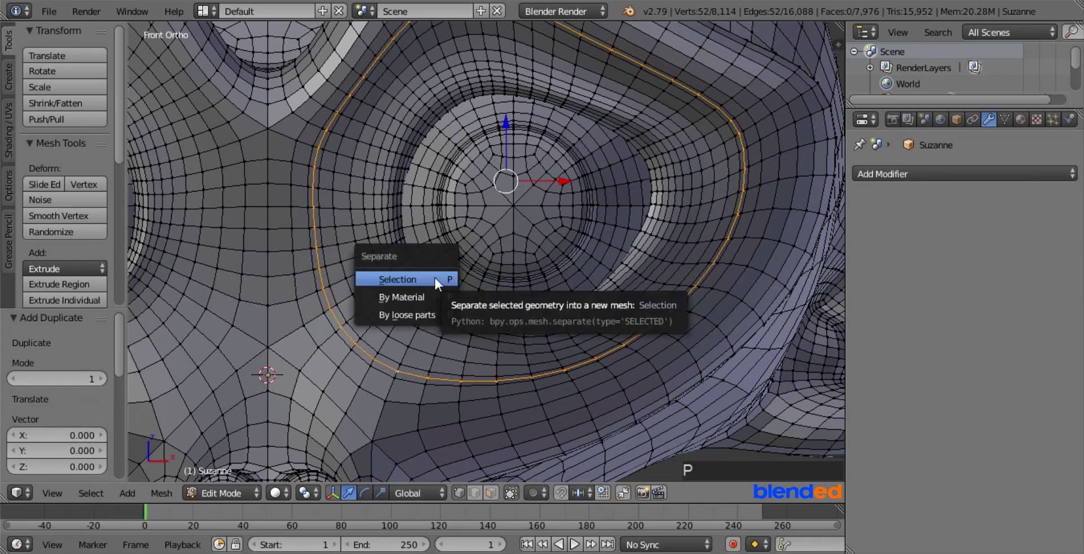
{"action": "left_click", "coordinate": [408, 276]}
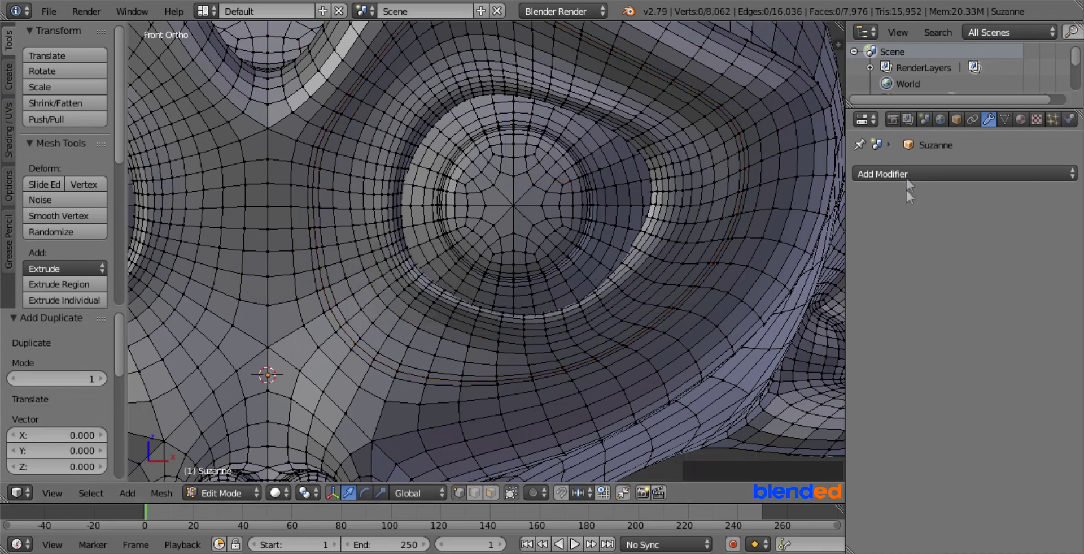
- Rename Suzanne.001 to 'curve', hide it in the Outliner, and reselect Suzanne
{"action": "left_click_drag", "start_coordinate": [923, 107], "coordinate": [927, 215]}
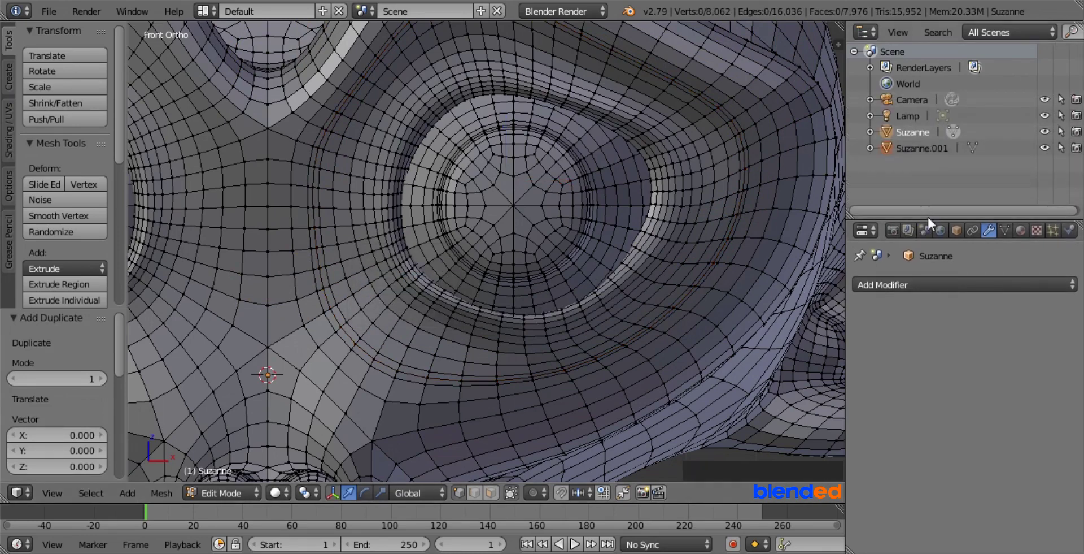
{"action": "left_click", "coordinate": [930, 147]}
{"action": "double_click", "coordinate": [929, 146]}
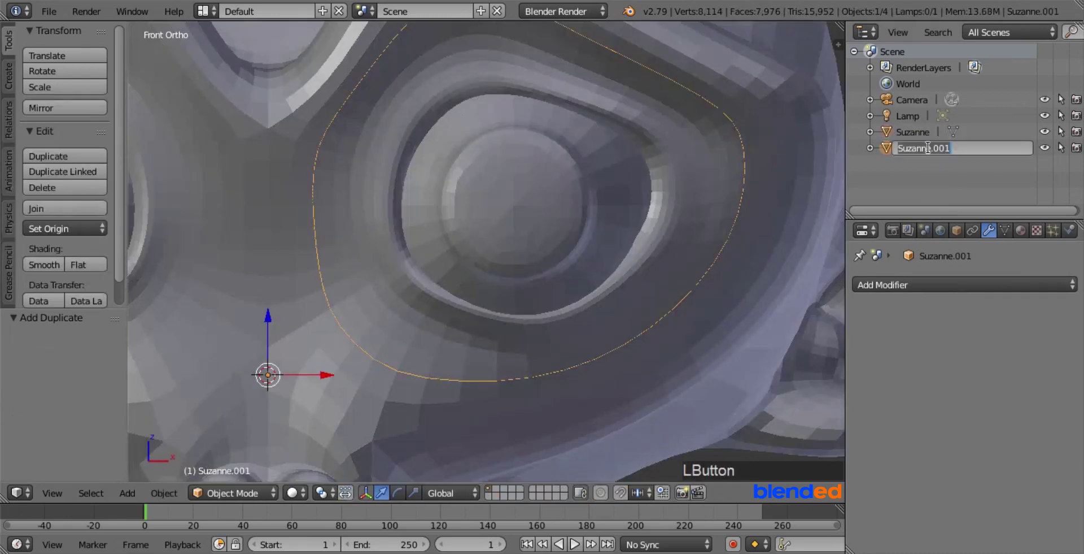
{"action": "type", "text": "curve"}
{"action": "key", "text": "Return"}
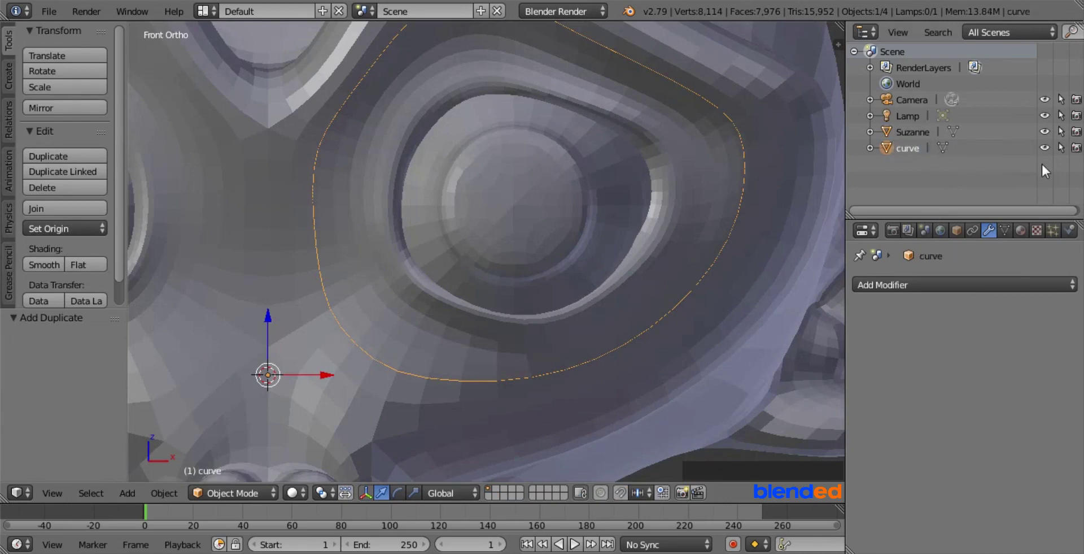
{"action": "left_click", "coordinate": [1044, 147]}
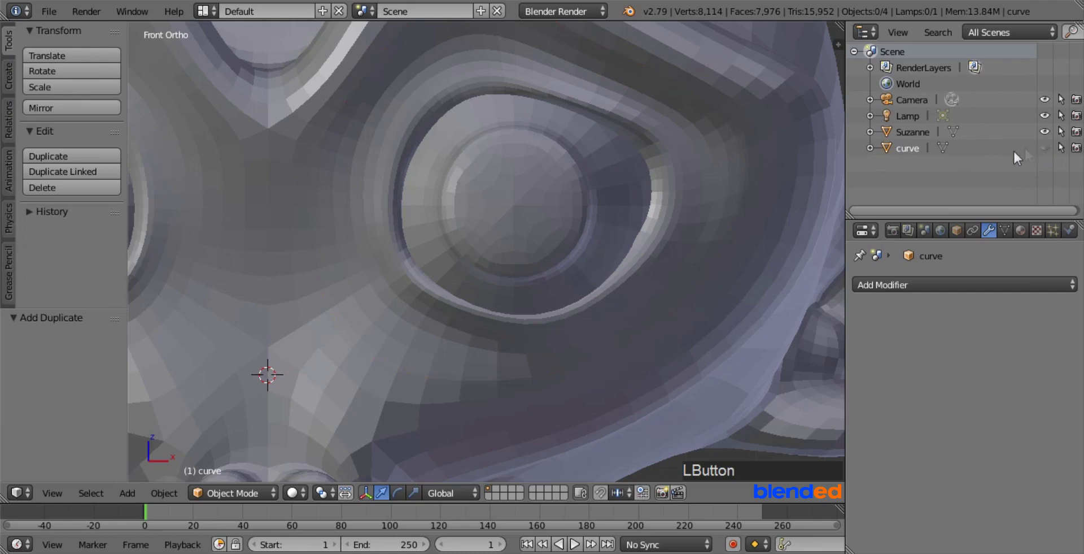
{"action": "right_click", "coordinate": [393, 295]}
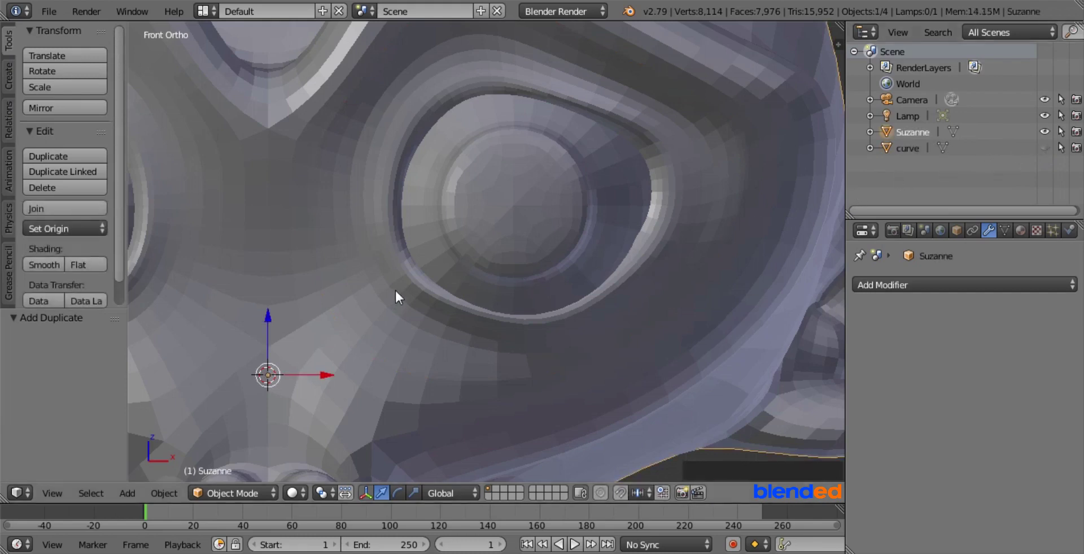
- In Edit Mode, select the edge loop around Suzanne's eye socket and frame it from an angle
{"action": "key", "text": "Tab"}
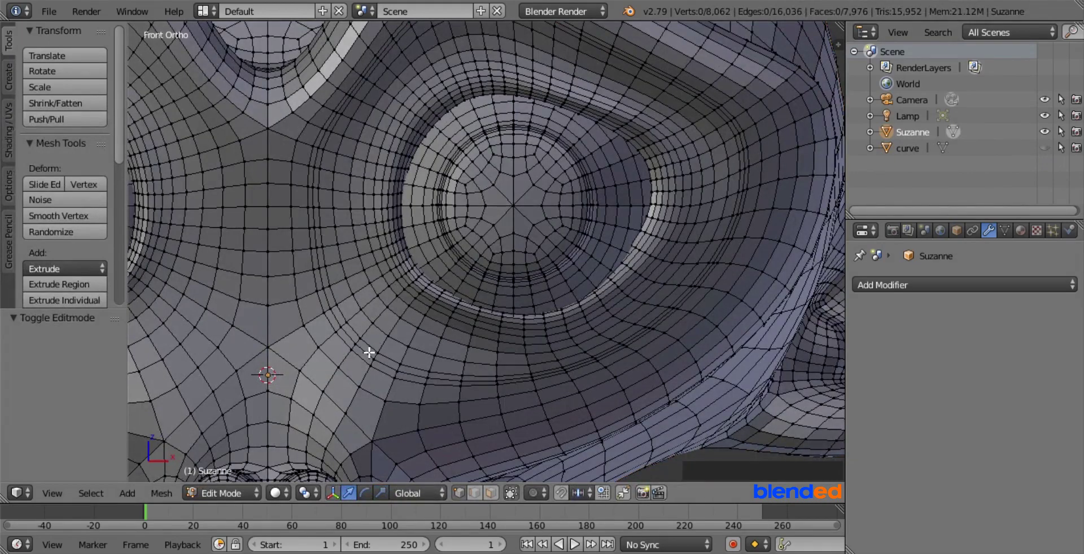
{"action": "key", "text": "alt"}
{"action": "right_click", "coordinate": [369, 353], "text": "alt"}
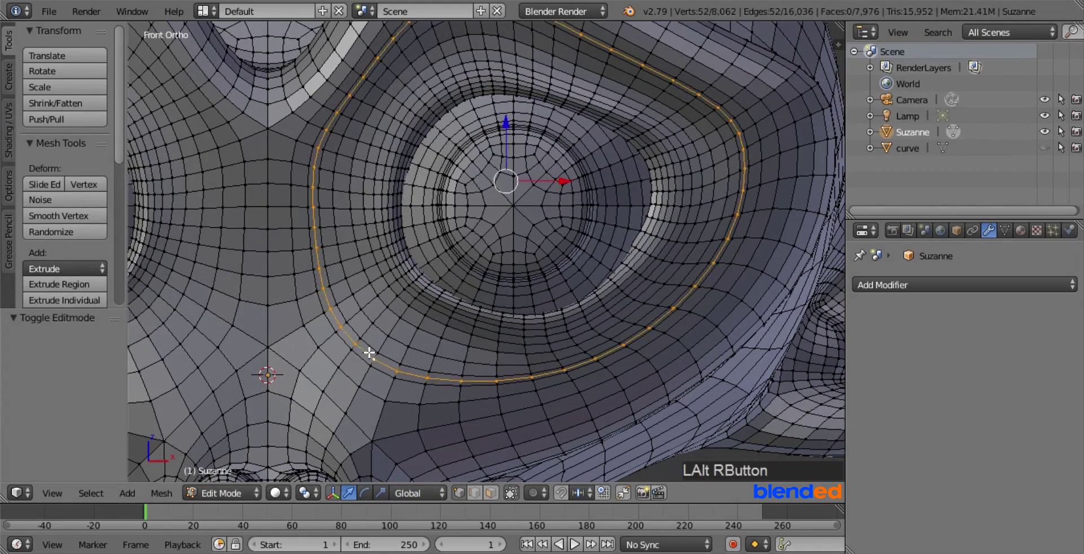
{"action": "scroll", "coordinate": [561, 266], "scroll_direction": "down", "scroll_amount": 6}
{"action": "middle_click", "coordinate": [612, 264]}
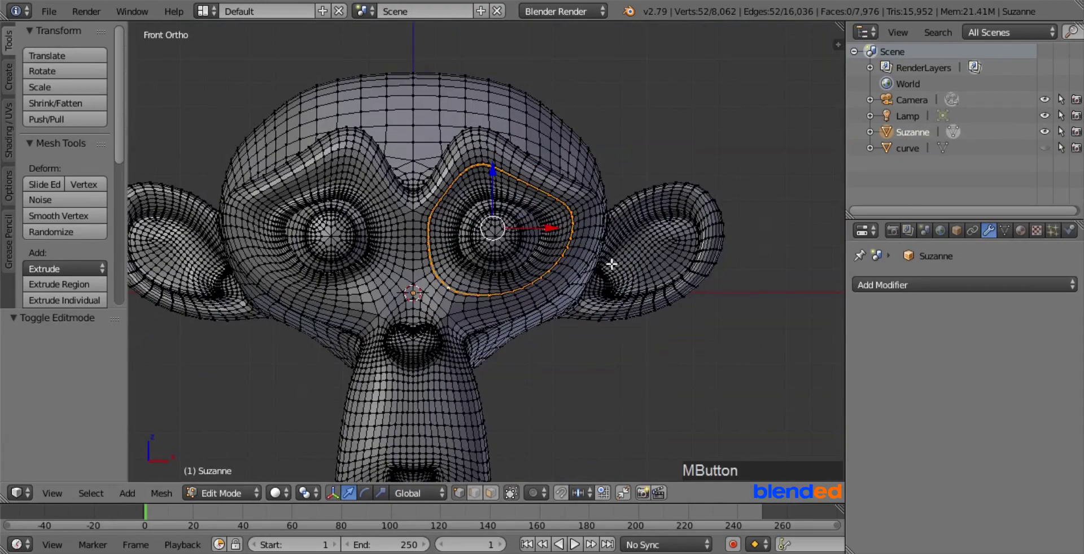
{"action": "middle_click_drag", "start_coordinate": [612, 264], "coordinate": [468, 266]}
{"action": "scroll", "coordinate": [343, 263], "scroll_direction": "up", "scroll_amount": 5}
{"action": "middle_click_drag", "start_coordinate": [343, 263], "coordinate": [615, 265], "text": "shift"}
{"action": "scroll", "coordinate": [615, 265], "scroll_direction": "up", "scroll_amount": 1}
- Move the eye-socket loop 0.005 along Y to form a groove, then return to Object Mode
{"action": "key", "text": "g"}
{"action": "key", "text": "y"}
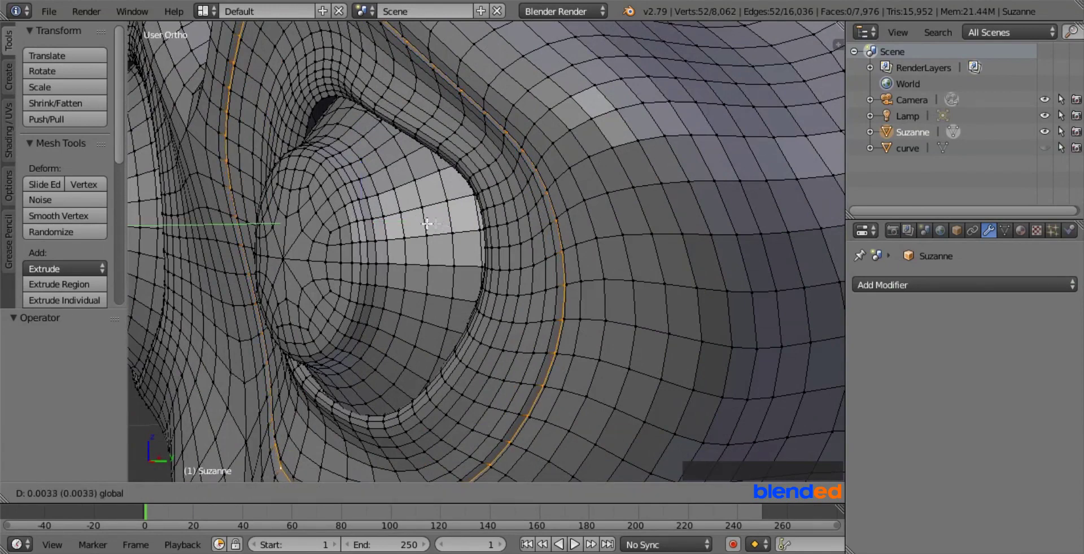
{"action": "left_click", "coordinate": [455, 224]}
{"action": "middle_click_drag", "start_coordinate": [455, 224], "coordinate": [501, 230]}
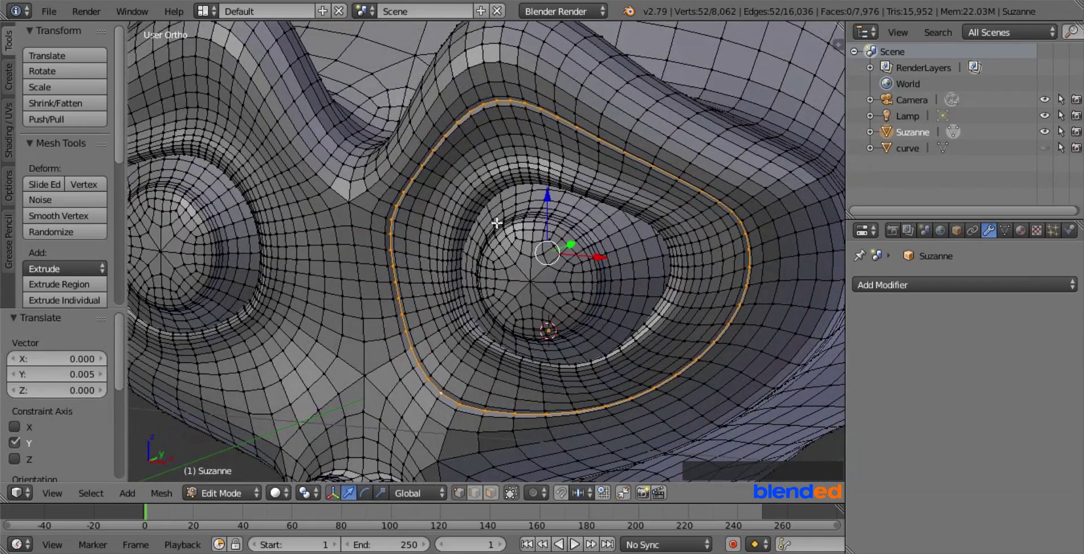
{"action": "key", "text": "Tab"}
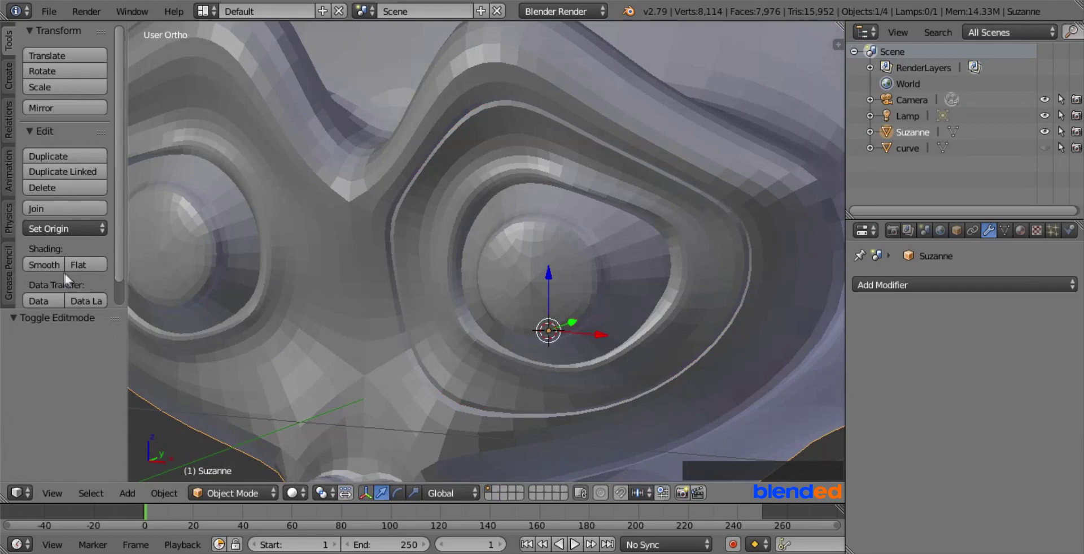
- Smooth-shade Suzanne, apply a level-1 Subdivision Surface modifier, and hide Suzanne in the Outliner
{"action": "left_click", "coordinate": [44, 264]}
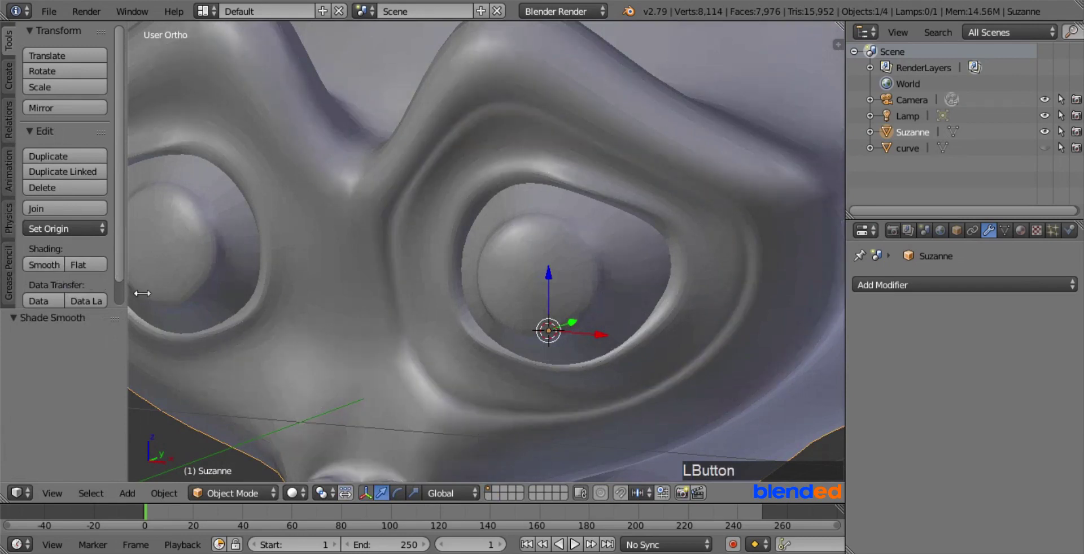
{"action": "left_click", "coordinate": [941, 287]}
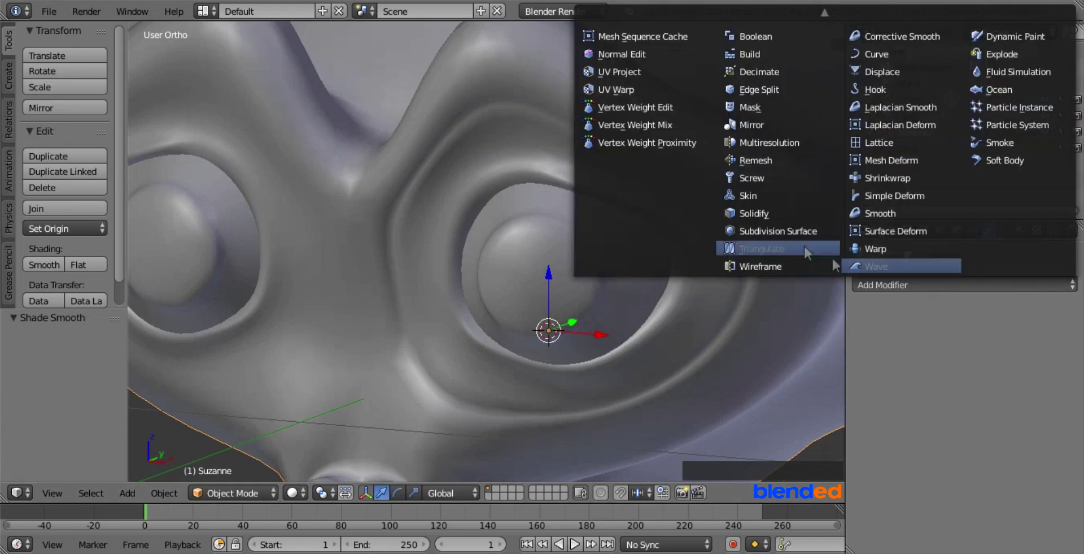
{"action": "left_click", "coordinate": [795, 230]}
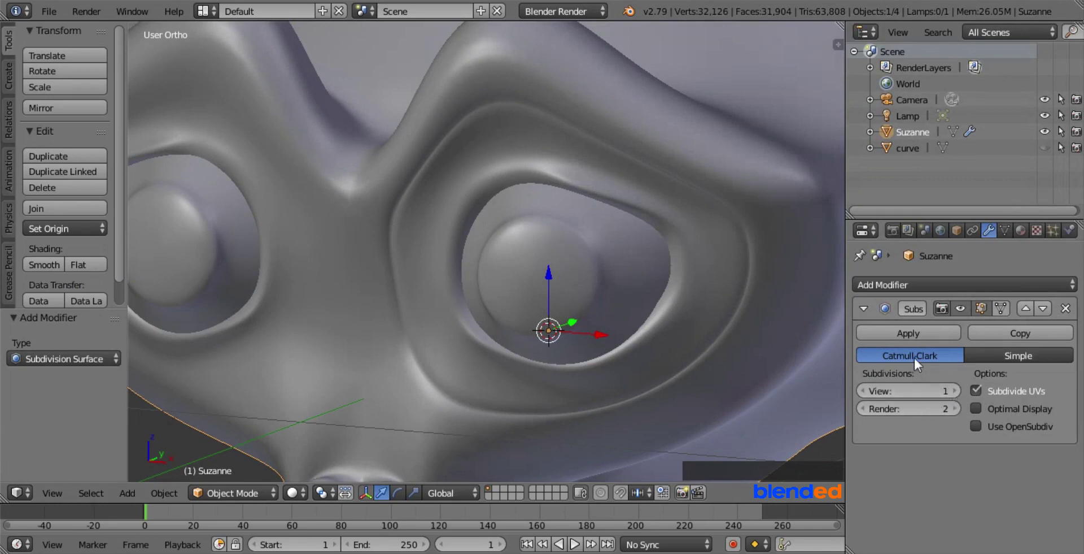
{"action": "left_click", "coordinate": [910, 334]}
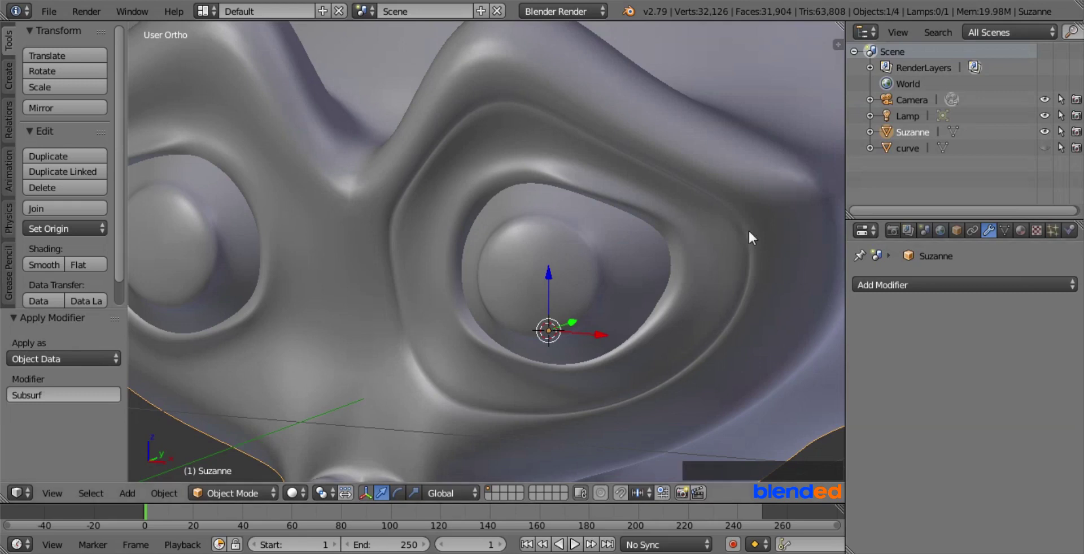
{"action": "left_click", "coordinate": [1044, 133]}
- Unhide the 'curve' object, select it, and set its origin to its geometry
{"action": "left_click", "coordinate": [1046, 147]}
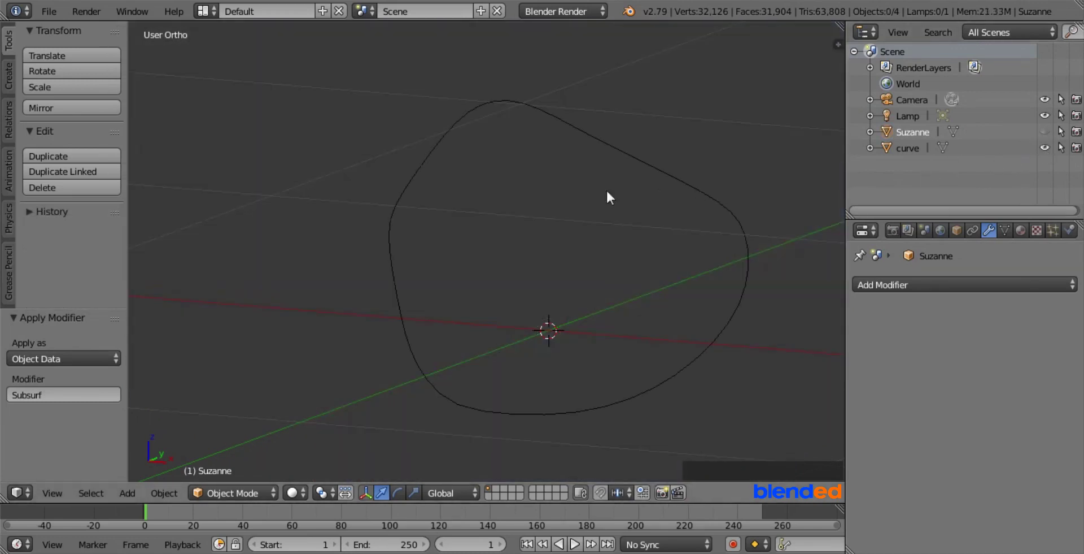
{"action": "right_click", "coordinate": [393, 219]}
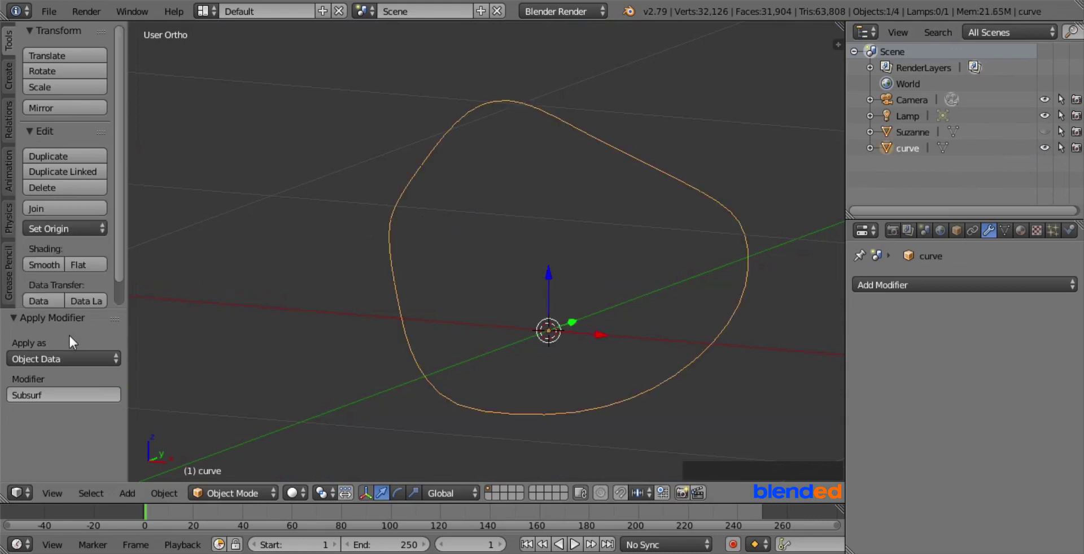
{"action": "left_click", "coordinate": [76, 229]}
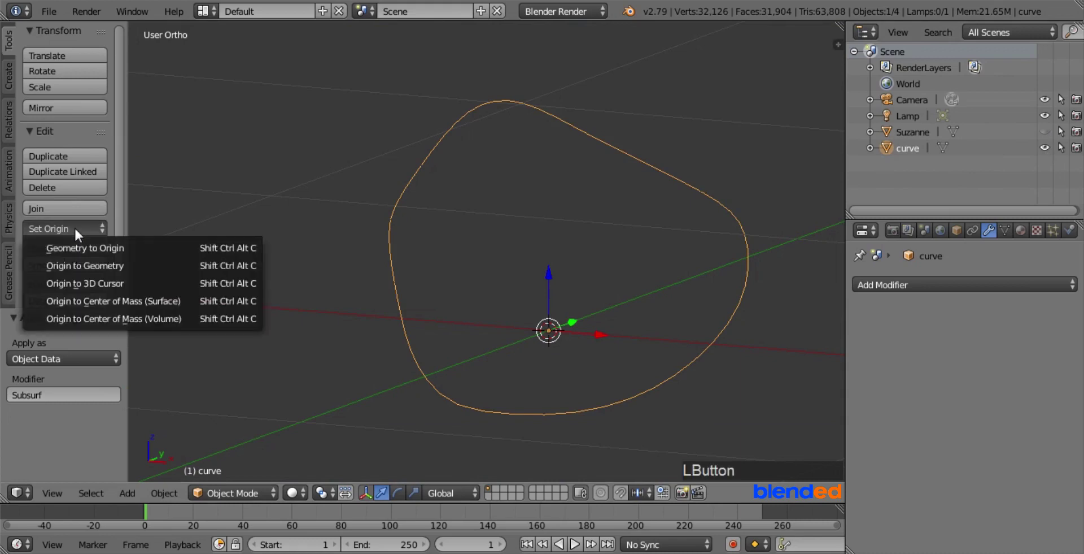
{"action": "left_click", "coordinate": [88, 263]}
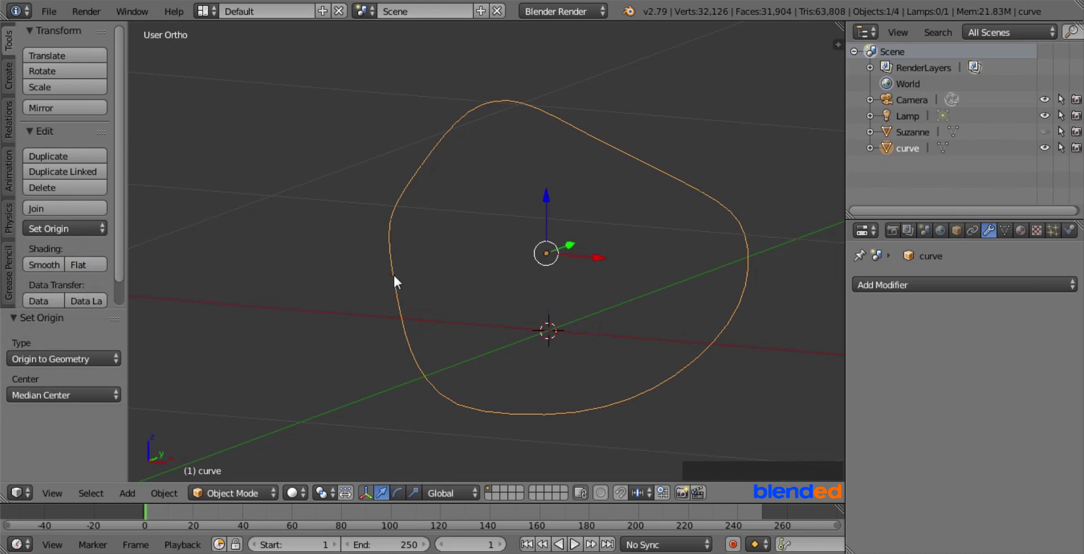
- Convert the eye-ring mesh to a curve with Curve from Mesh/Text and snap the 3D cursor to it
{"action": "key", "text": "alt+c"}
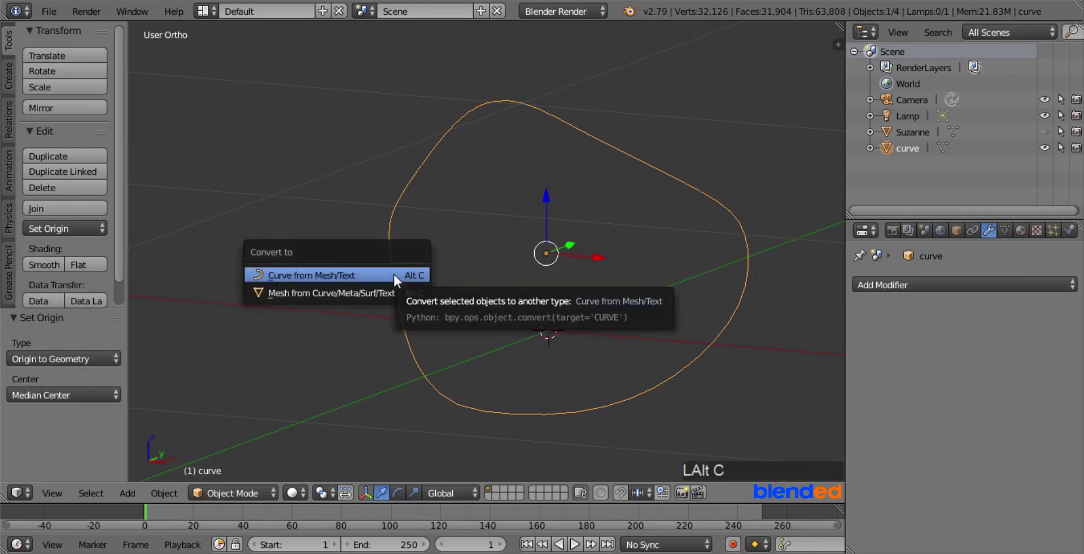
{"action": "left_click", "coordinate": [329, 274]}
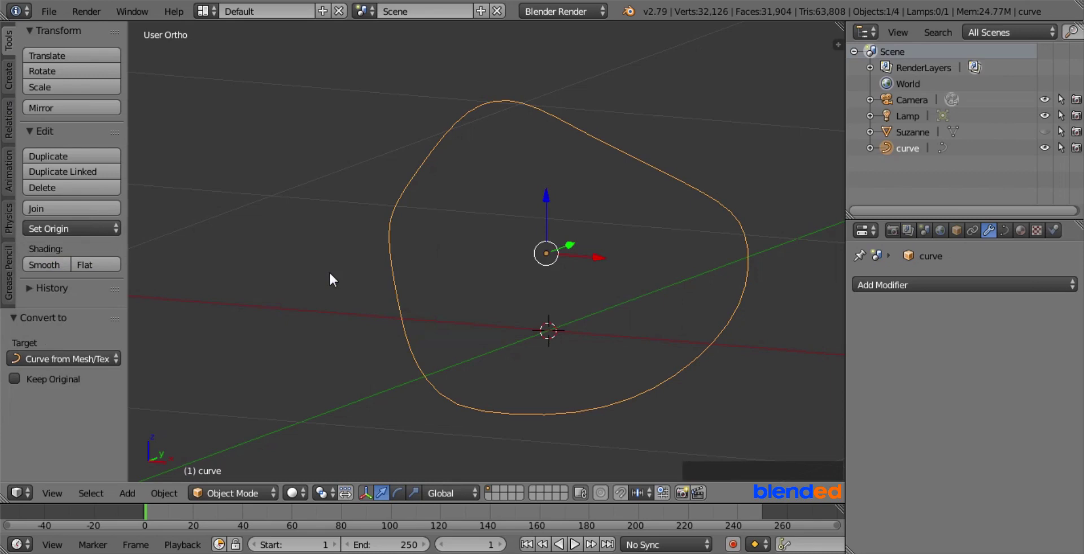
{"action": "key", "text": "shift"}
{"action": "key", "text": "shift+s"}
{"action": "left_click", "coordinate": [330, 273]}
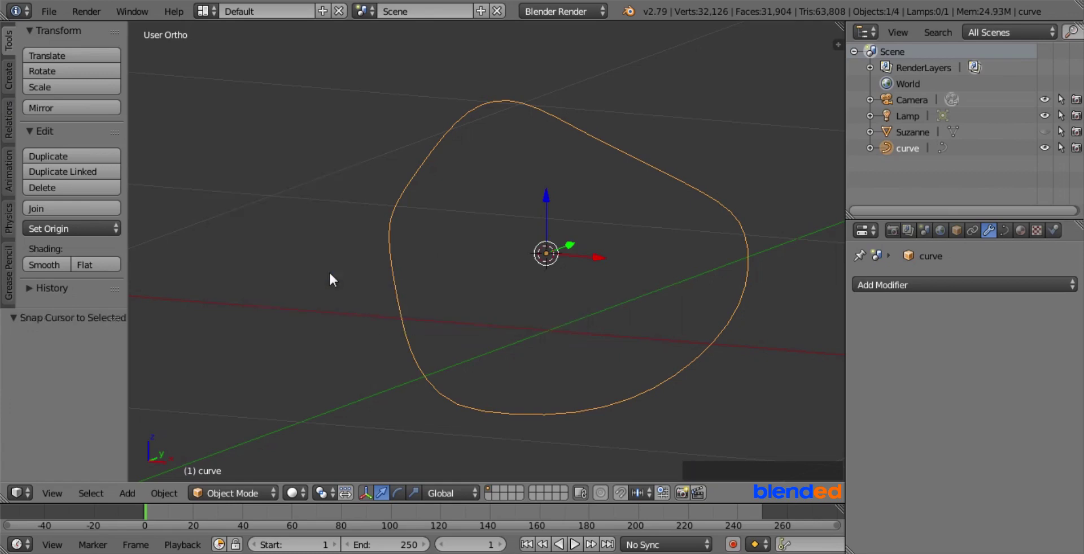
{"action": "key", "text": "shift+a"}
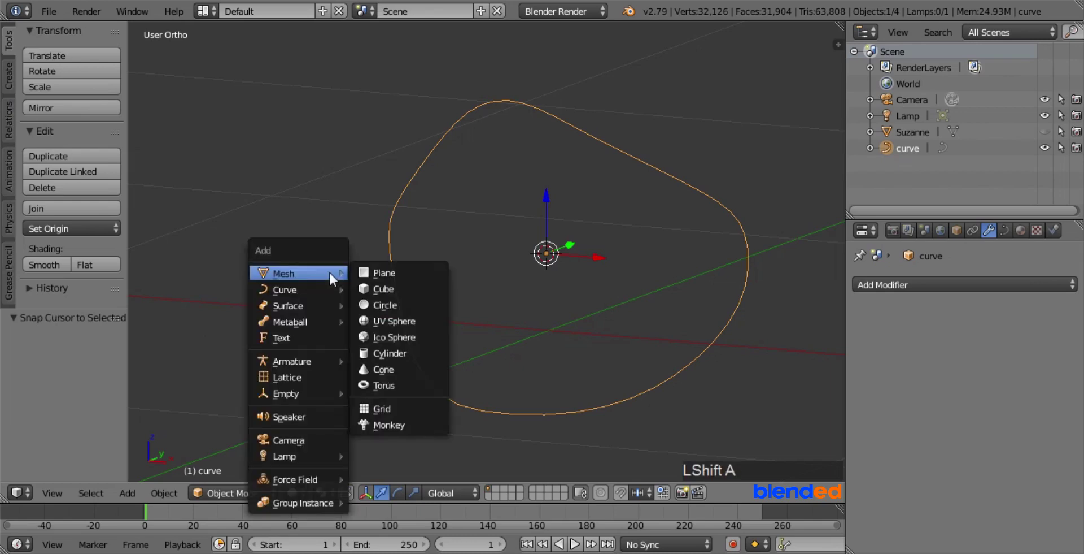
- Add a cube at the curve's centre and scale it down to 0.1
{"action": "left_click", "coordinate": [379, 285]}
{"action": "scroll", "coordinate": [380, 283], "scroll_direction": "down", "scroll_amount": 3}
{"action": "scroll", "coordinate": [381, 280], "scroll_direction": "down", "scroll_amount": 2}
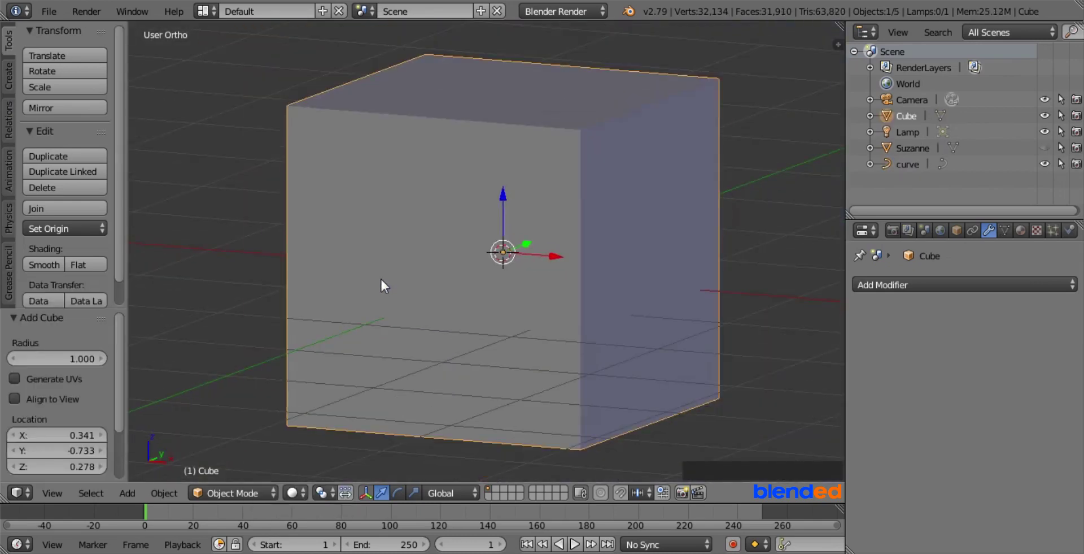
{"action": "key", "text": "s"}
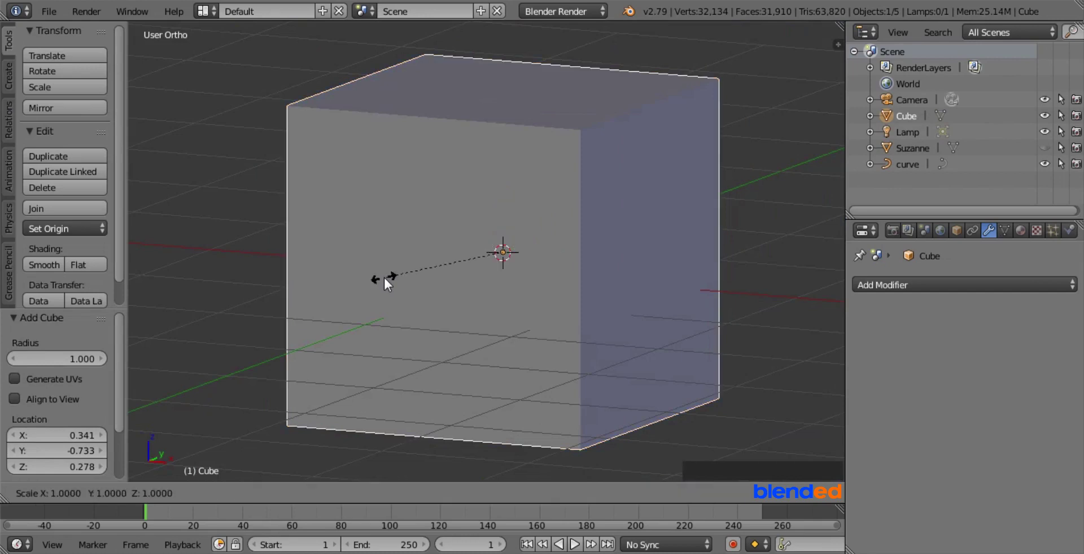
{"action": "key", "text": "KP_Decimal"}
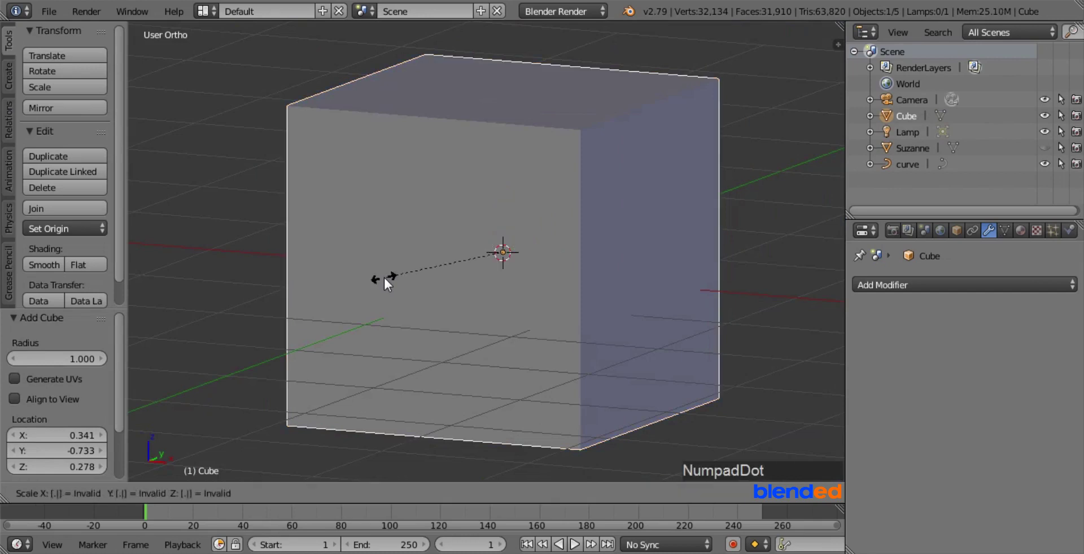
{"action": "key", "text": "KP_1"}
{"action": "key", "text": "Return"}
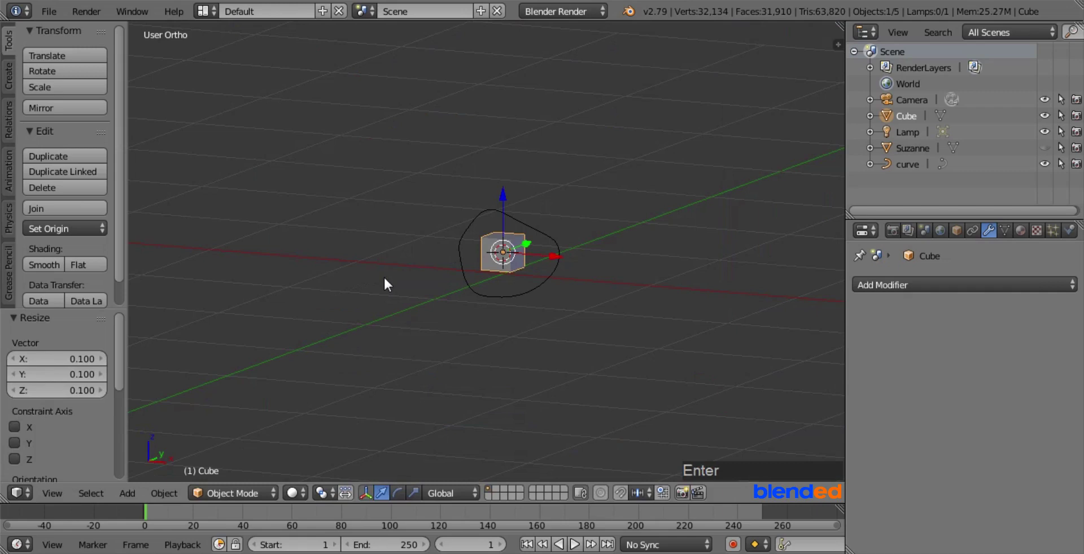
- Stretch the cube 3 times along X and enter Edit Mode on it
{"action": "scroll", "coordinate": [596, 269], "scroll_direction": "up", "scroll_amount": 5}
{"action": "key", "text": "s"}
{"action": "key", "text": "x"}
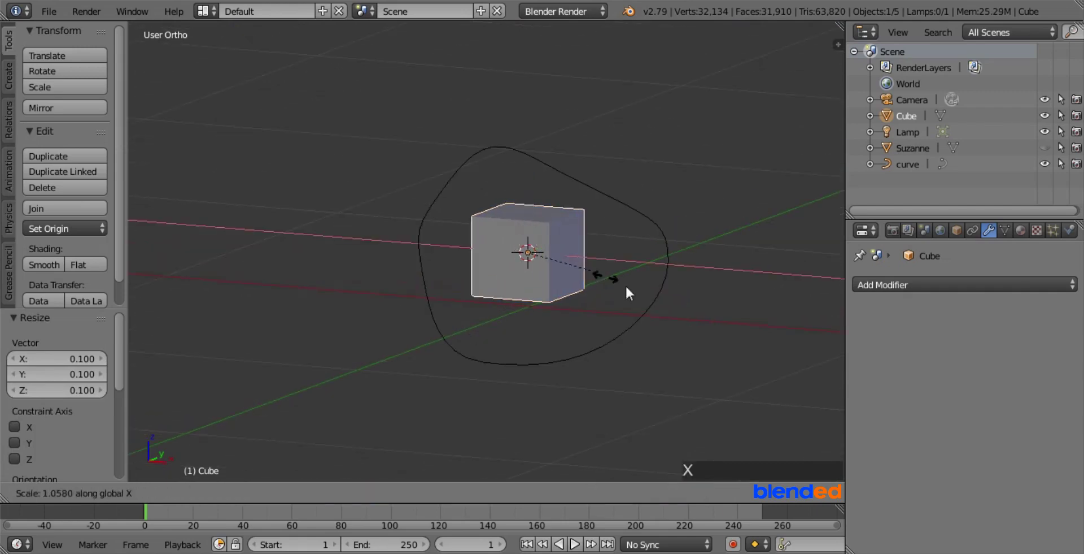
{"action": "key", "text": "KP_3"}
{"action": "key", "text": "Return"}
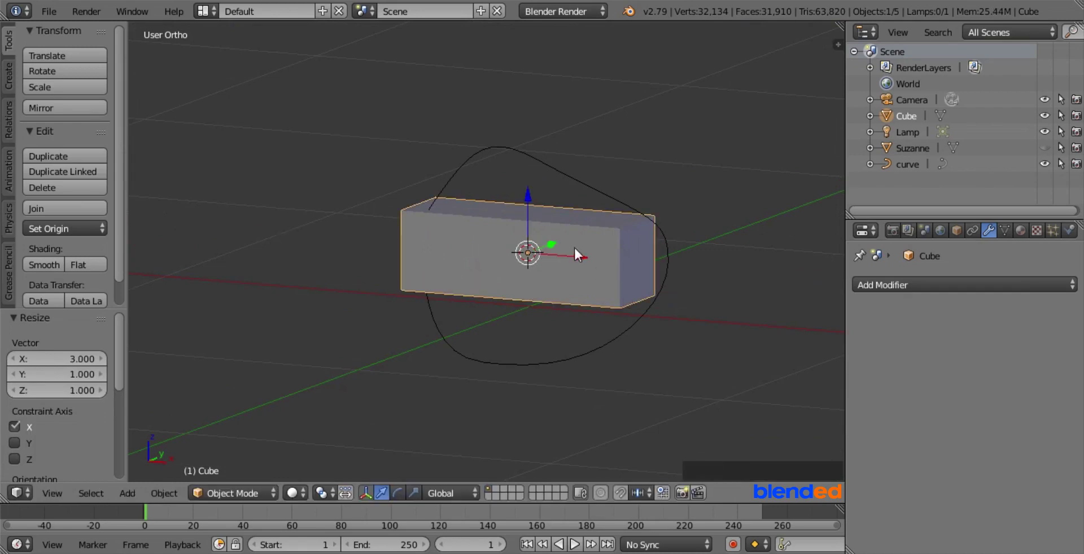
{"action": "key", "text": "Tab"}
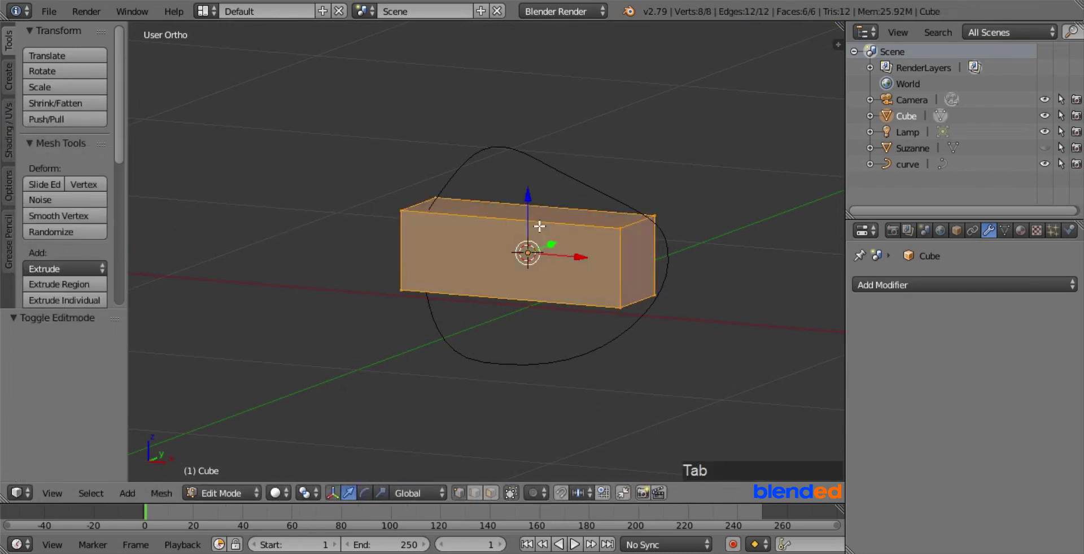
- Add three evenly spaced loop cuts across the bar, then switch to edge select mode
{"action": "scroll", "coordinate": [520, 218], "scroll_direction": "up", "scroll_amount": 1}
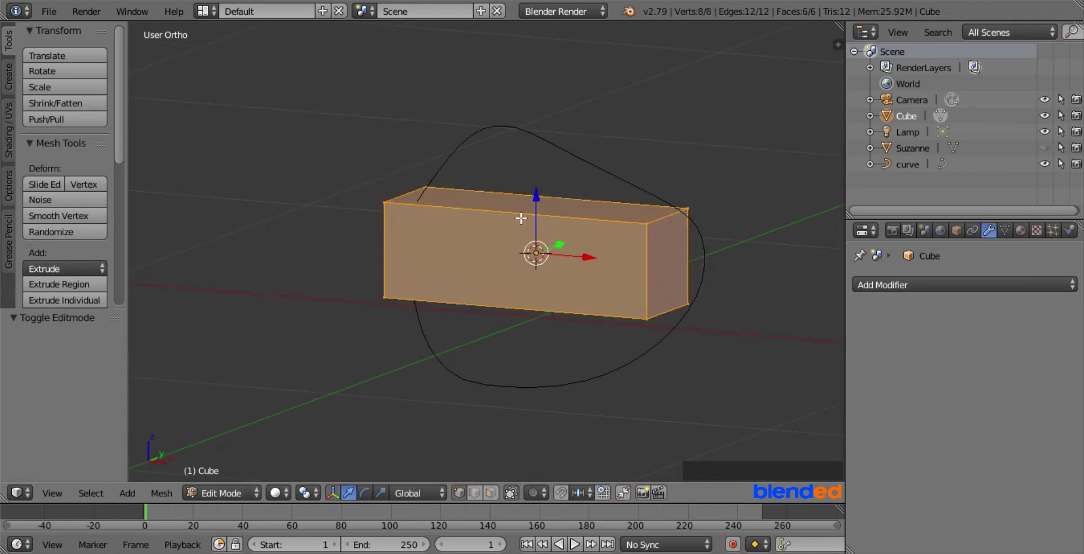
{"action": "key", "text": "ctrl"}
{"action": "key", "text": "ctrl+r"}
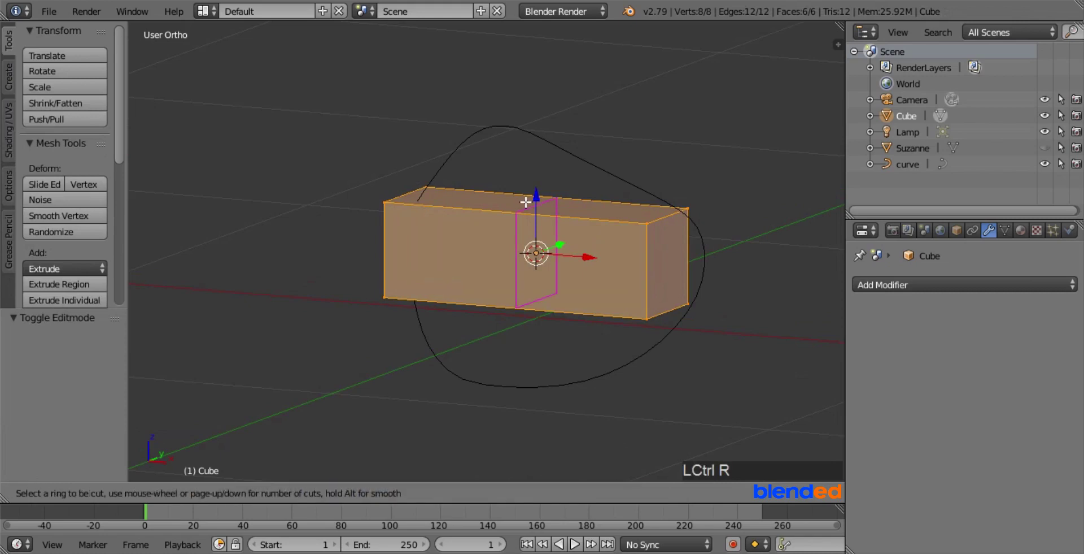
{"action": "scroll", "coordinate": [526, 201], "scroll_direction": "up", "scroll_amount": 2}
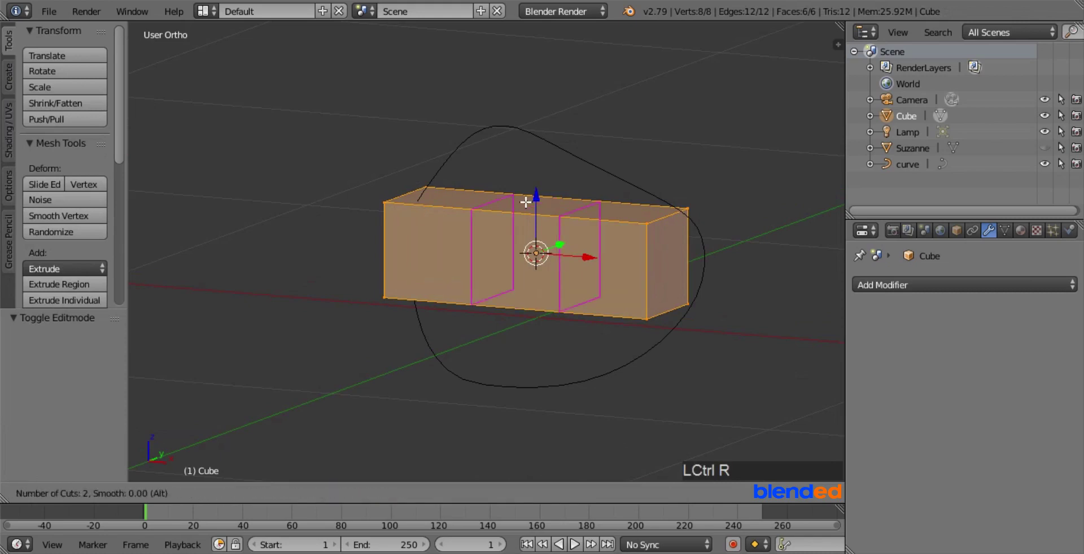
{"action": "left_click", "coordinate": [525, 201]}
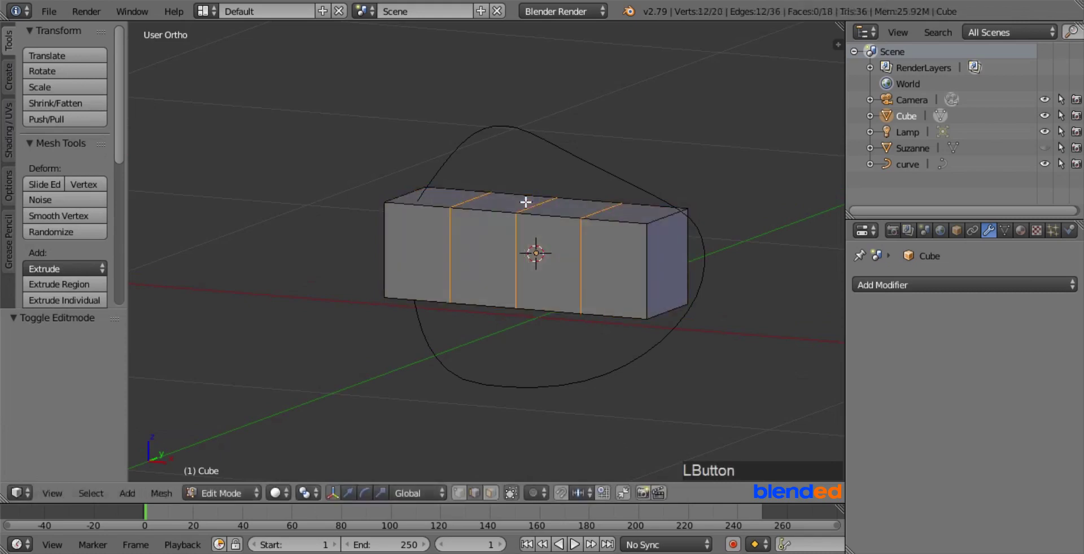
{"action": "right_click", "coordinate": [553, 196]}
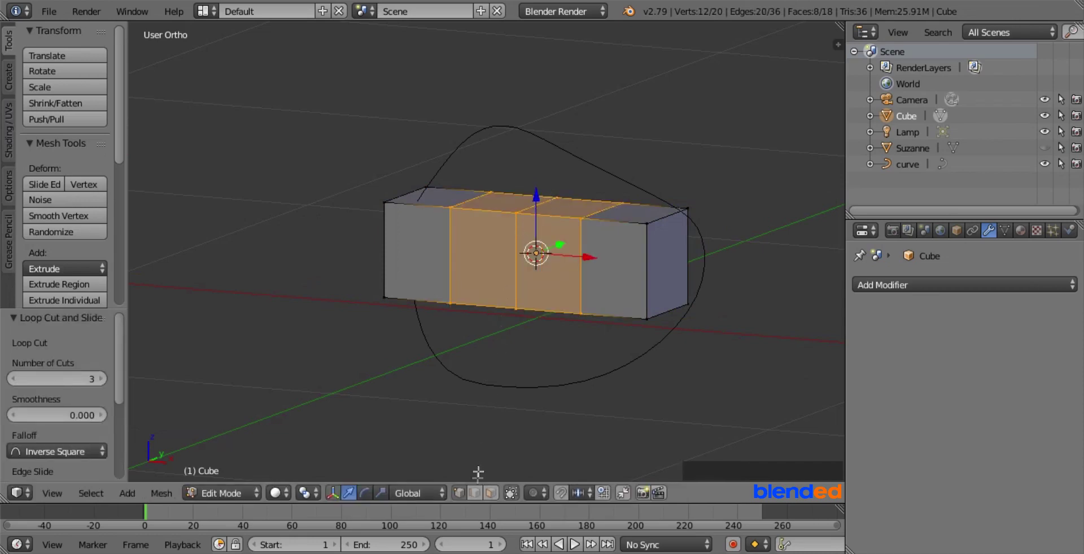
{"action": "left_click", "coordinate": [476, 493]}
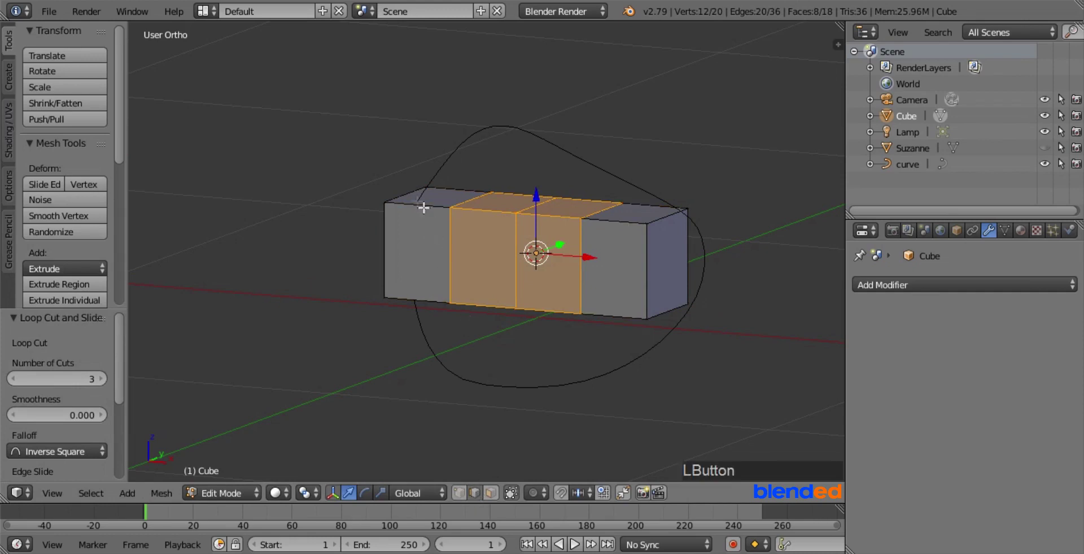
- Lower the top edges at both ends of the bar into a trapezoid in front view
{"action": "right_click", "coordinate": [406, 193]}
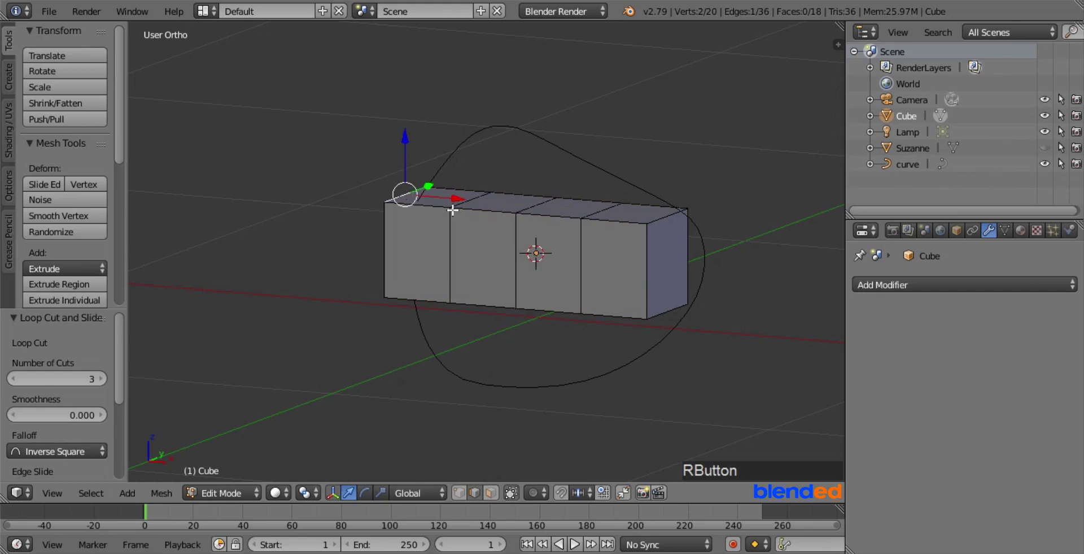
{"action": "middle_click_drag", "start_coordinate": [617, 164], "coordinate": [607, 205]}
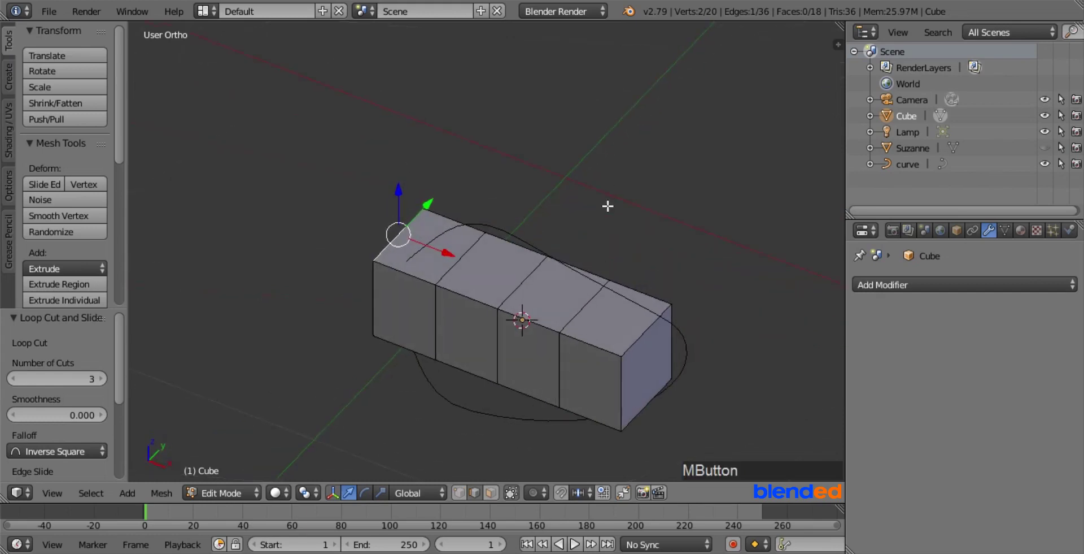
{"action": "right_click", "coordinate": [641, 333], "text": "shift"}
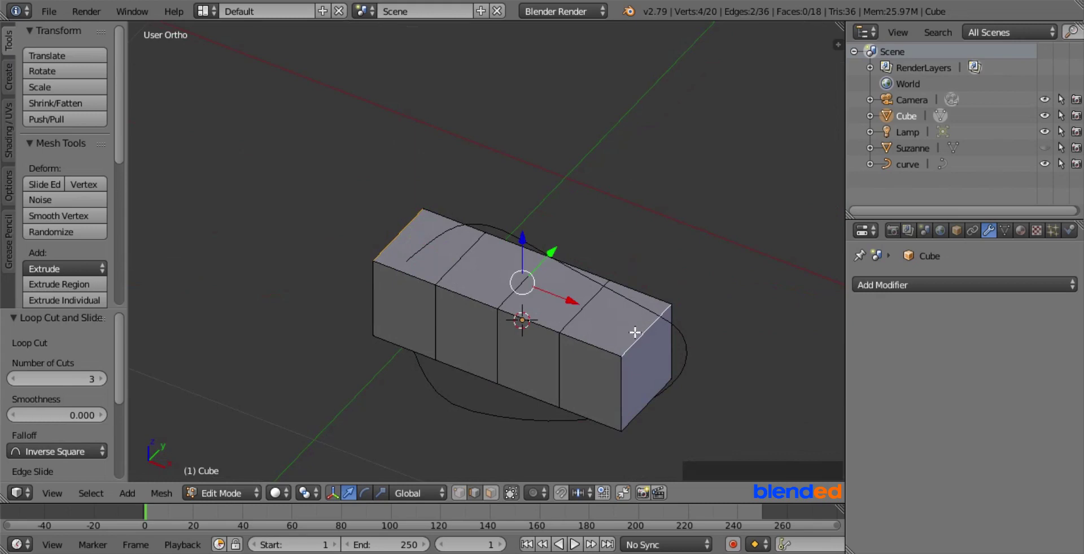
{"action": "key", "text": "KP_1"}
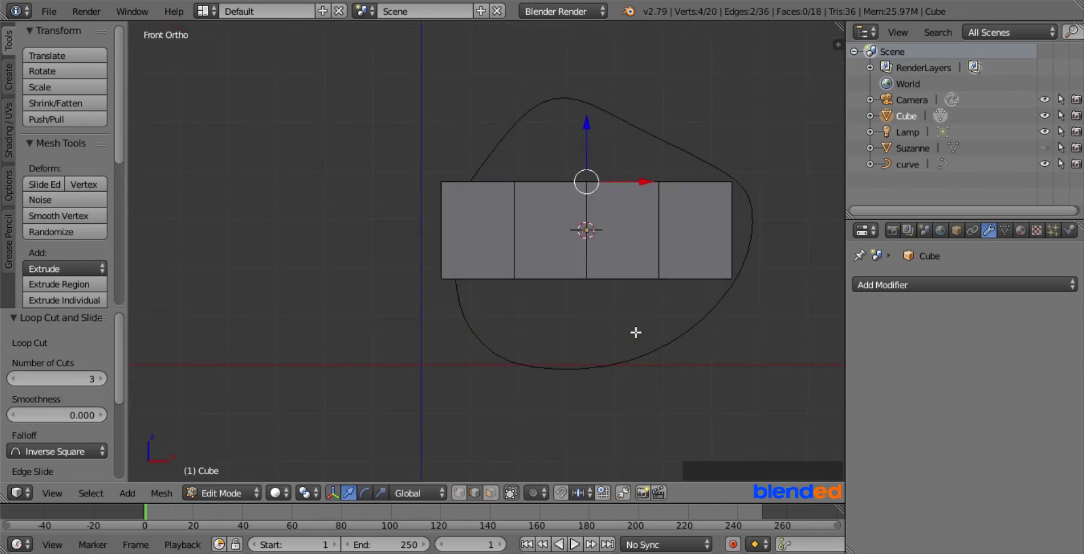
{"action": "left_click", "coordinate": [588, 130]}
{"action": "left_click_drag", "start_coordinate": [589, 130], "coordinate": [596, 197]}
- Lower the left and right slanted top edges to taper the top
{"action": "middle_click_drag", "start_coordinate": [727, 134], "coordinate": [697, 209]}
{"action": "right_click", "coordinate": [484, 262]}
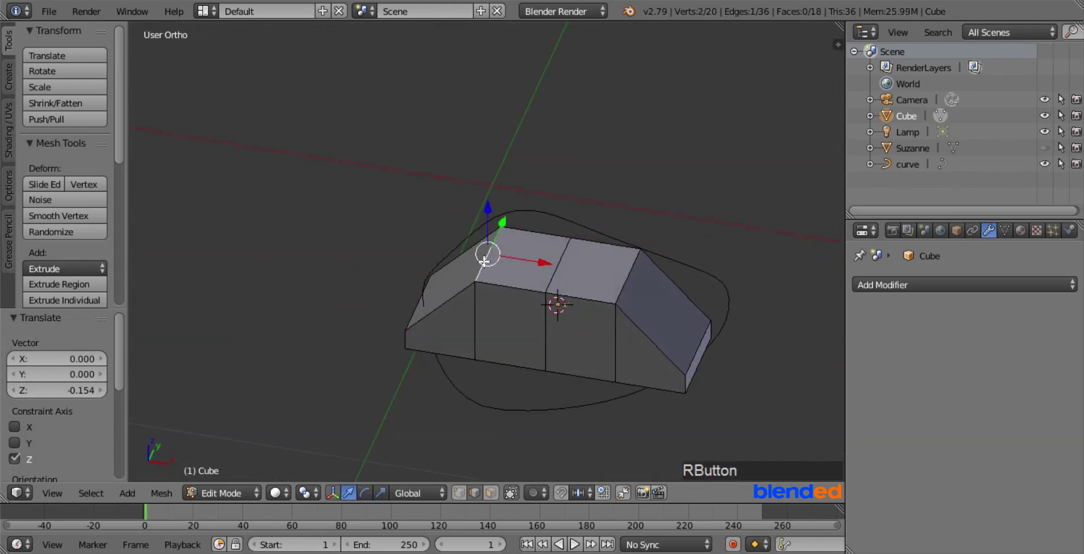
{"action": "right_click", "coordinate": [636, 272], "text": "shift"}
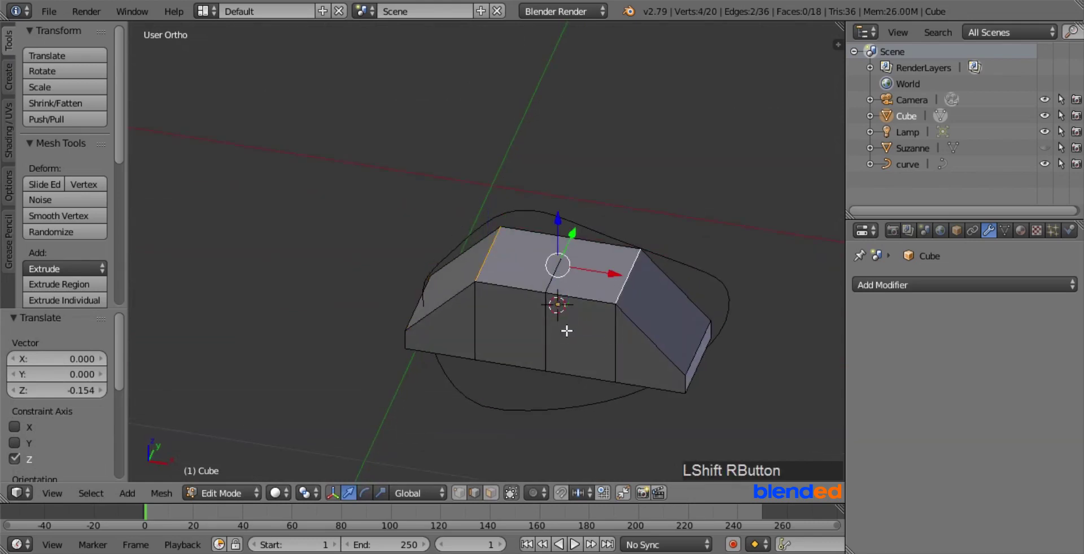
{"action": "key", "text": "KP_1"}
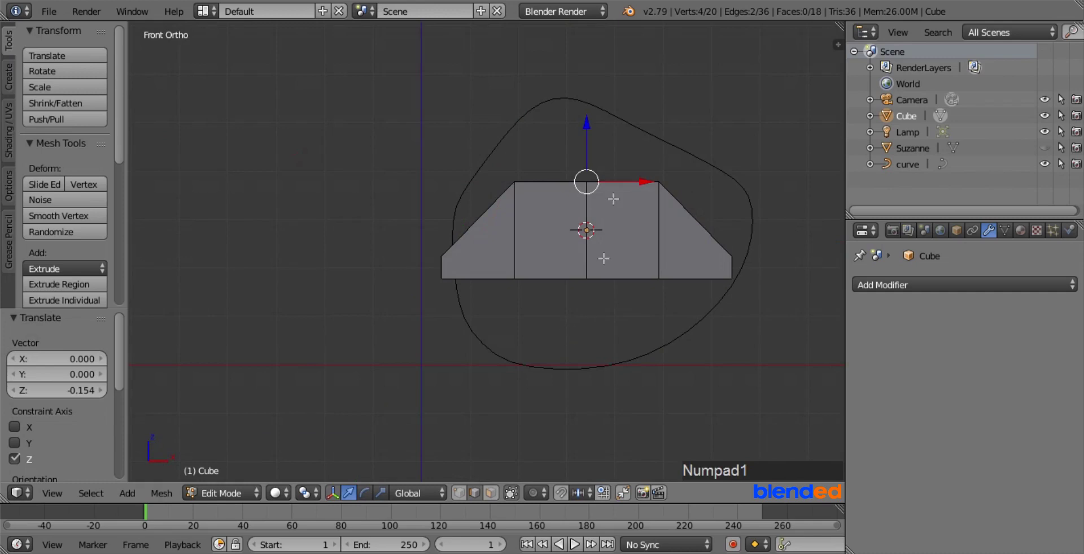
{"action": "left_click_drag", "start_coordinate": [586, 121], "coordinate": [591, 165]}
- Lower the single peak edge to flatten the arch into a low peak
{"action": "middle_click_drag", "start_coordinate": [697, 164], "coordinate": [625, 227]}
{"action": "key", "text": "shift"}
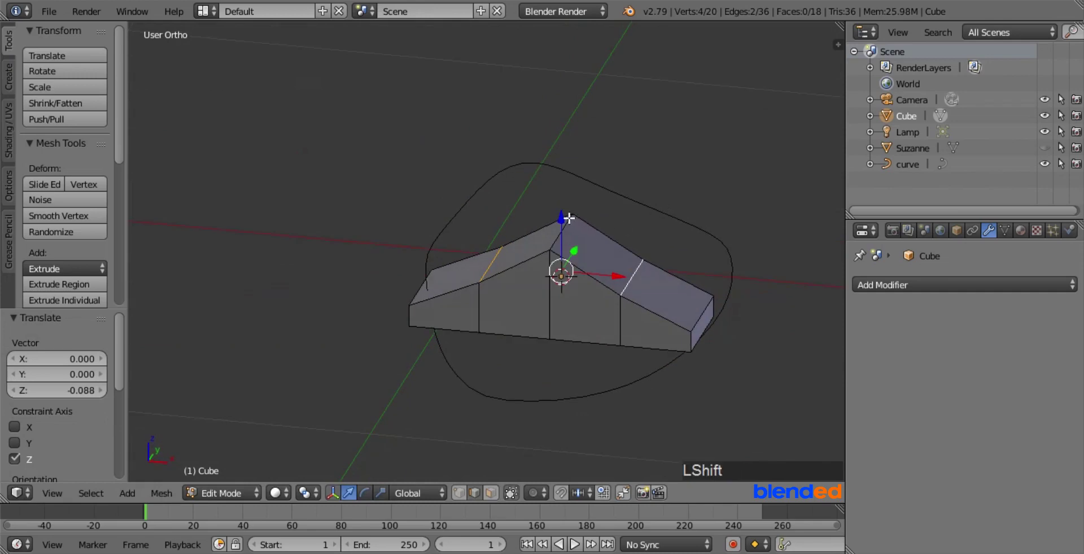
{"action": "right_click", "coordinate": [569, 218], "text": "shift"}
{"action": "key", "text": "KP_1"}
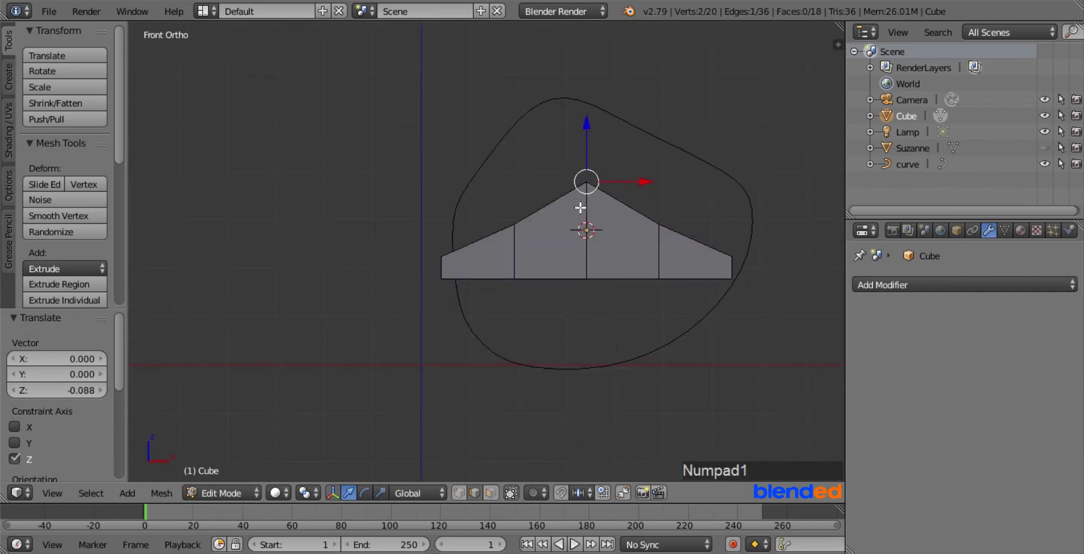
{"action": "left_click_drag", "start_coordinate": [587, 127], "coordinate": [586, 152]}
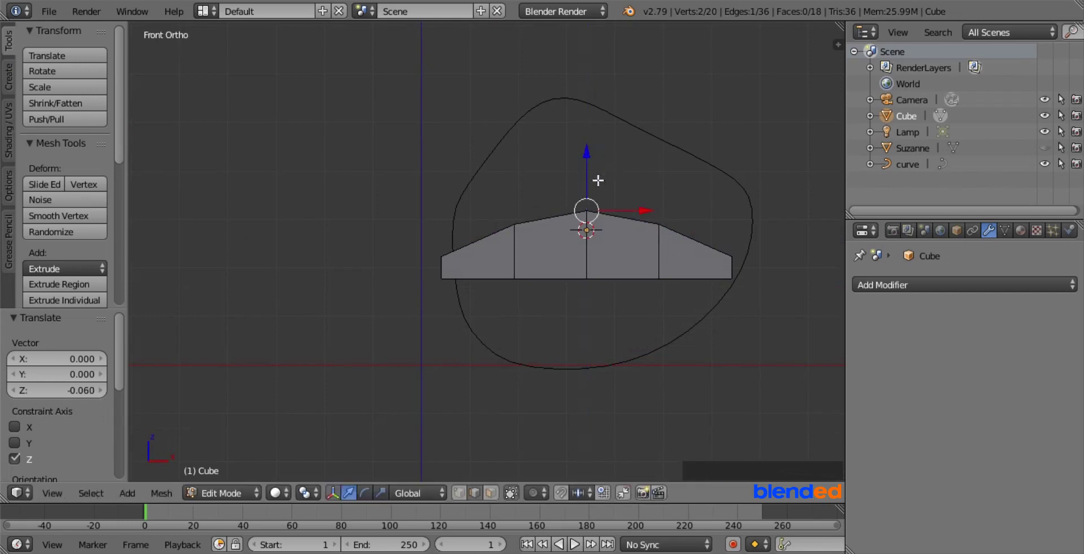
{"action": "key", "text": "ctrl"}
- Slide one new edge loop near the left end and one near the right end, then exit Edit Mode
{"action": "key", "text": "ctrl+r"}
{"action": "left_click", "coordinate": [479, 261]}
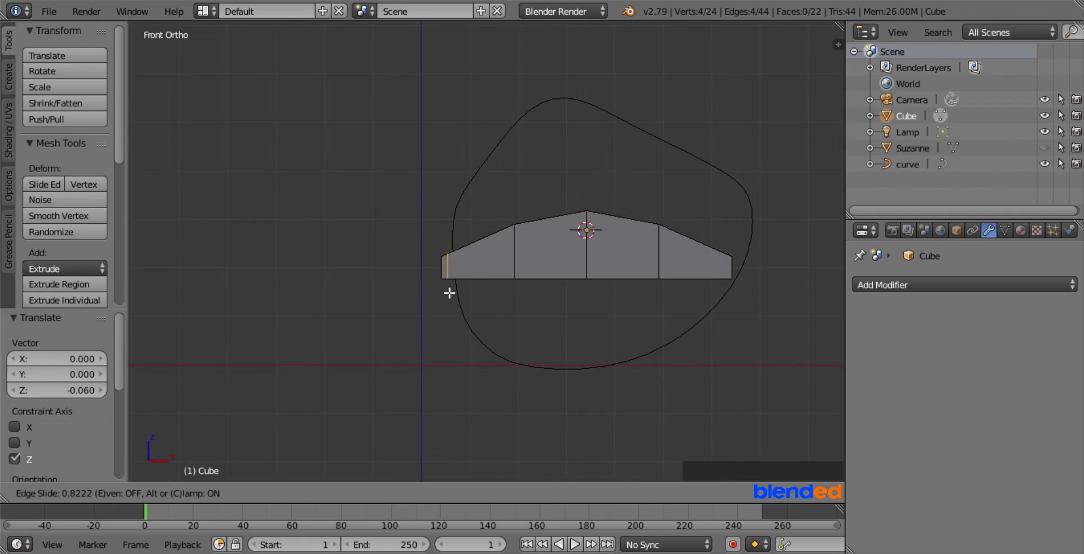
{"action": "left_click", "coordinate": [450, 292]}
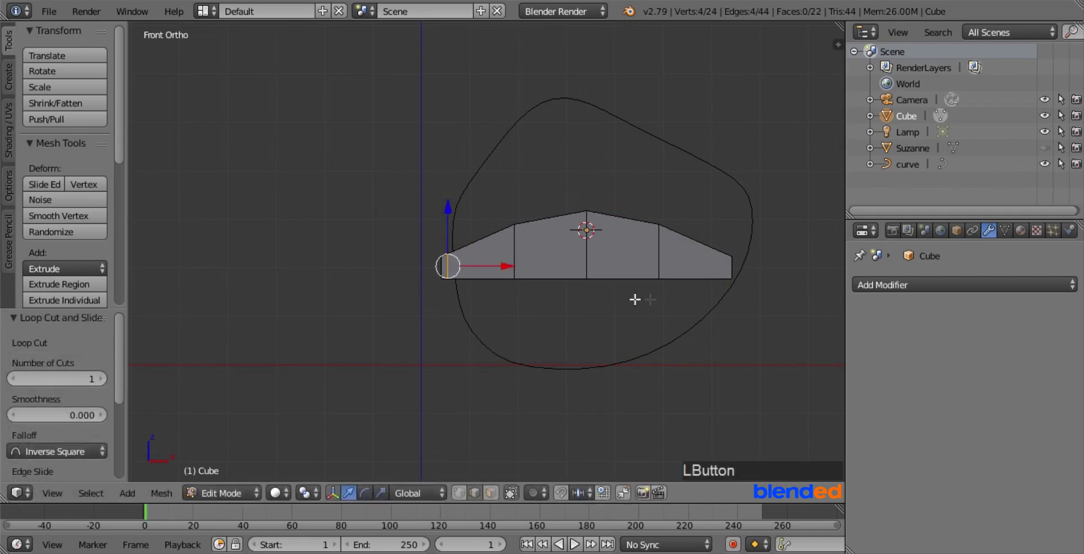
{"action": "key", "text": "ctrl"}
{"action": "key", "text": "ctrl+r"}
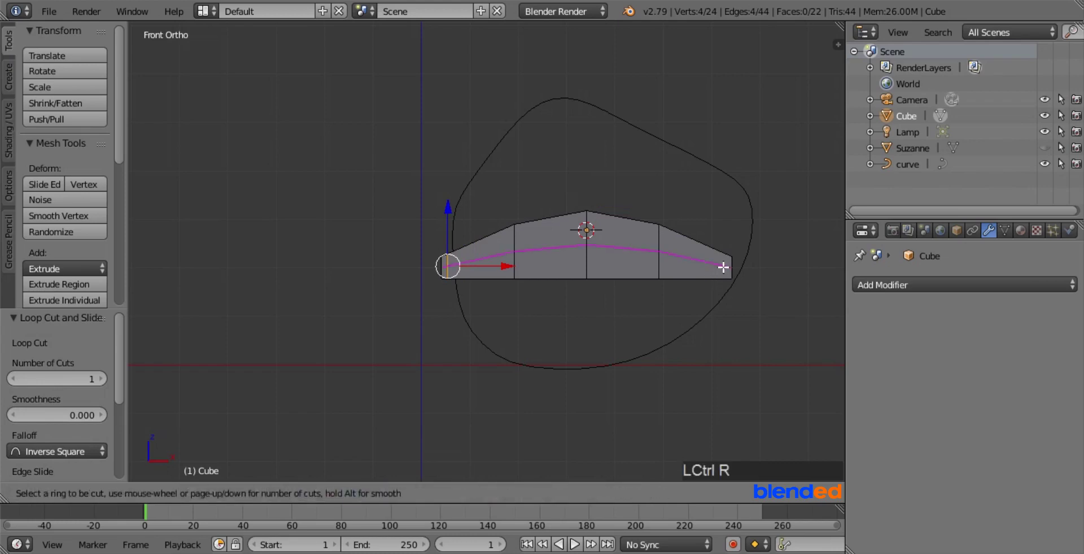
{"action": "left_click", "coordinate": [718, 251]}
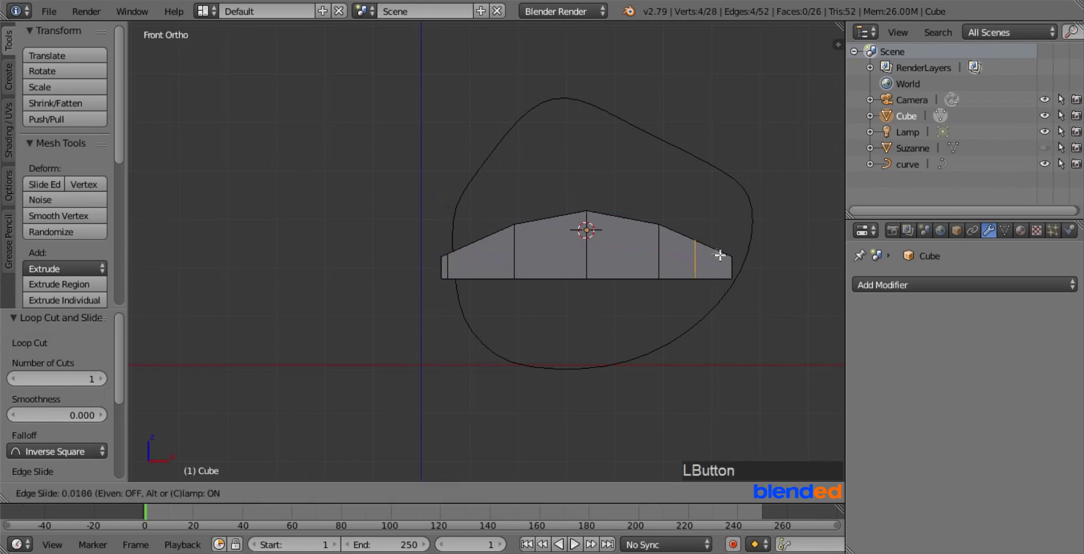
{"action": "left_click", "coordinate": [751, 260]}
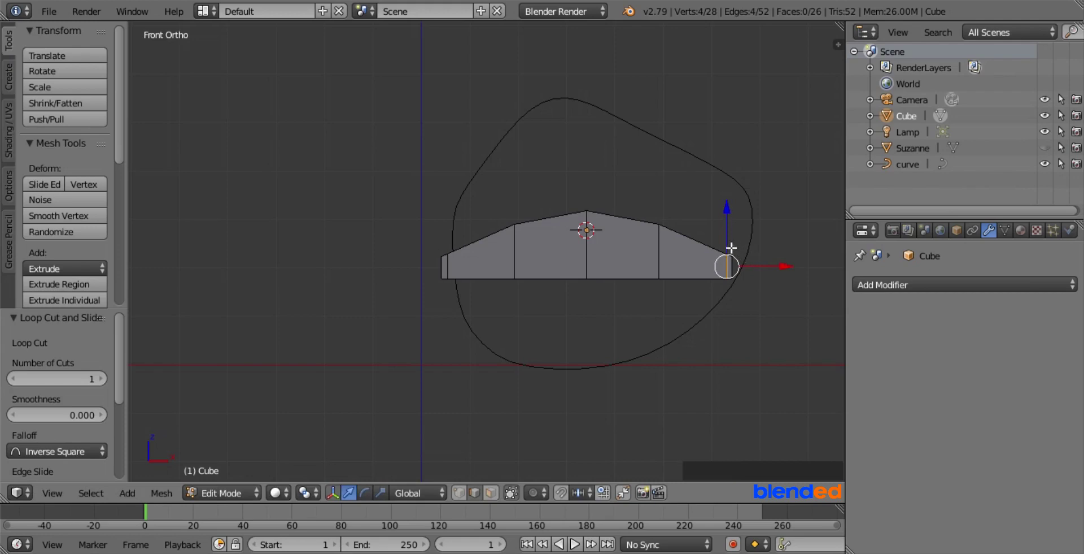
{"action": "key", "text": "Tab"}
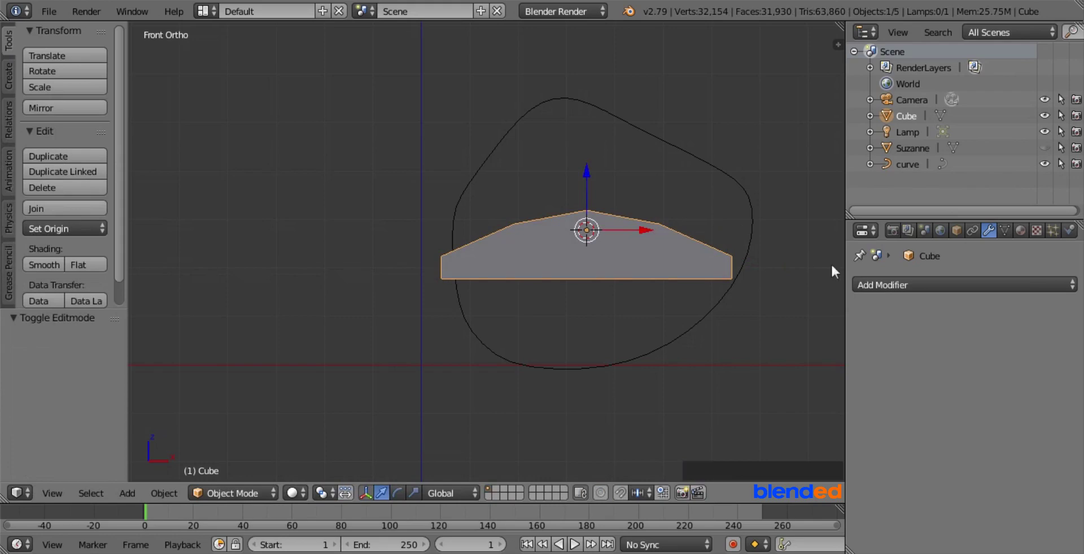
- Apply a Subdivision Surface modifier at View level 2 and set smooth shading on the block
{"action": "left_click", "coordinate": [887, 284]}
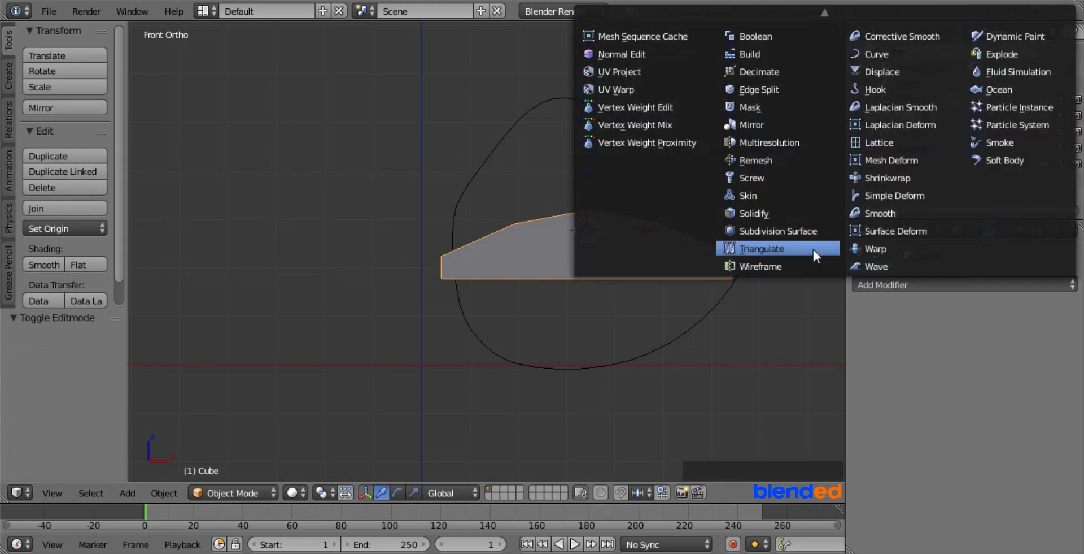
{"action": "left_click", "coordinate": [802, 229]}
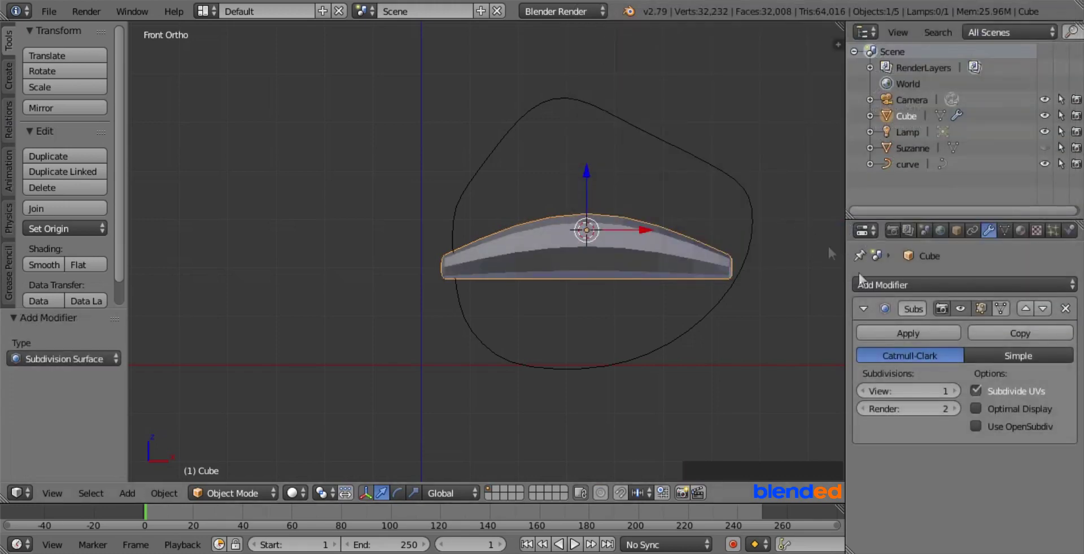
{"action": "left_click", "coordinate": [955, 389]}
{"action": "left_click", "coordinate": [916, 334]}
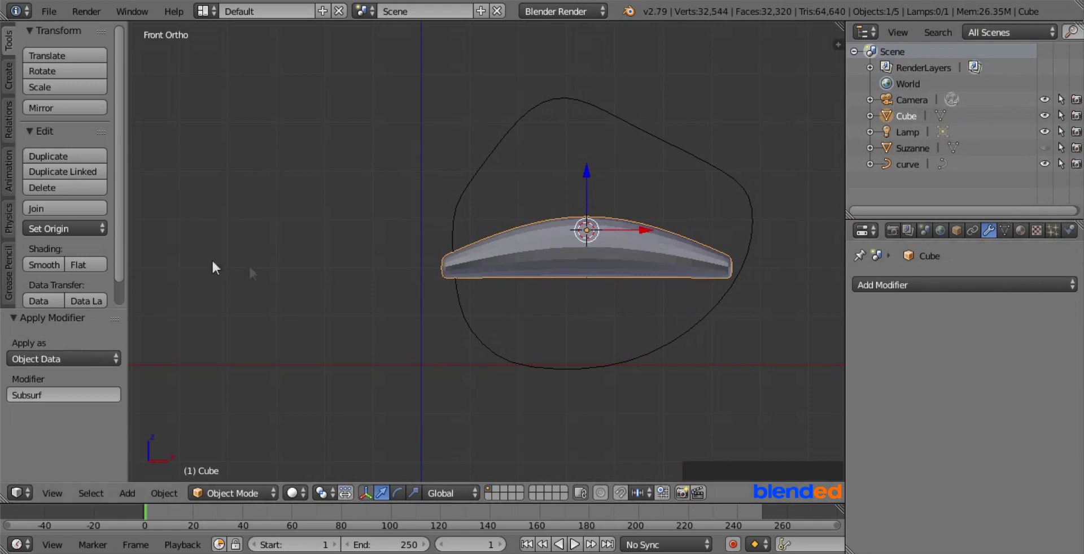
{"action": "left_click", "coordinate": [43, 264]}
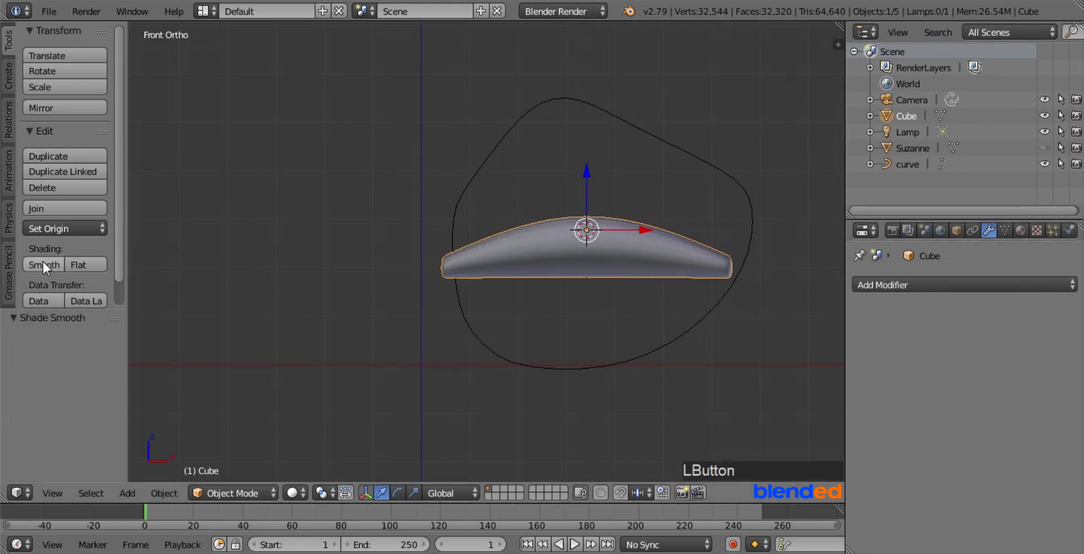
{"action": "middle_click_drag", "start_coordinate": [699, 197], "coordinate": [605, 239]}
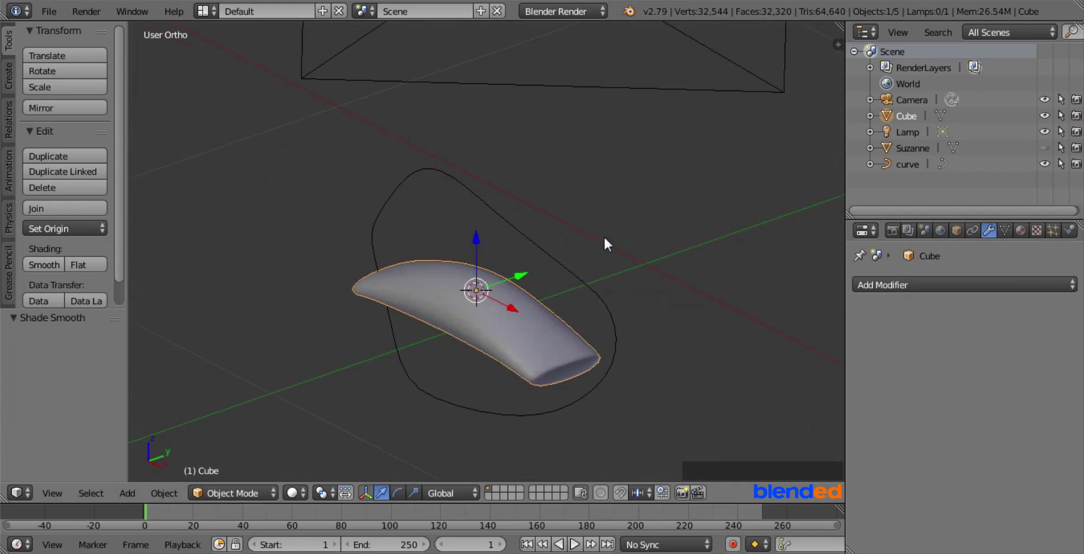
- Scale the bead to 0.05 and add an Array modifier to it
{"action": "type", "text": "s"}
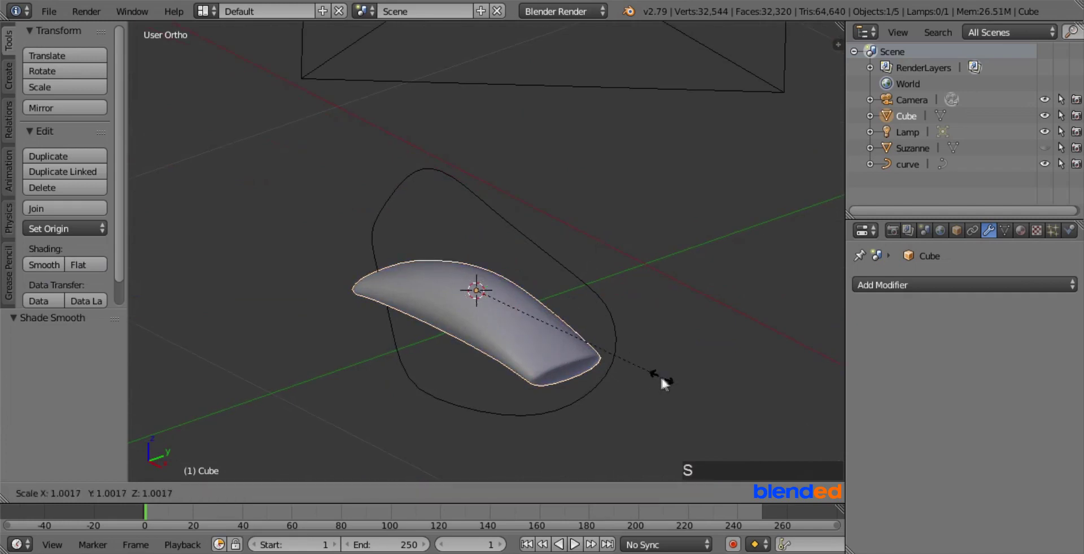
{"action": "type", "text": ".05"}
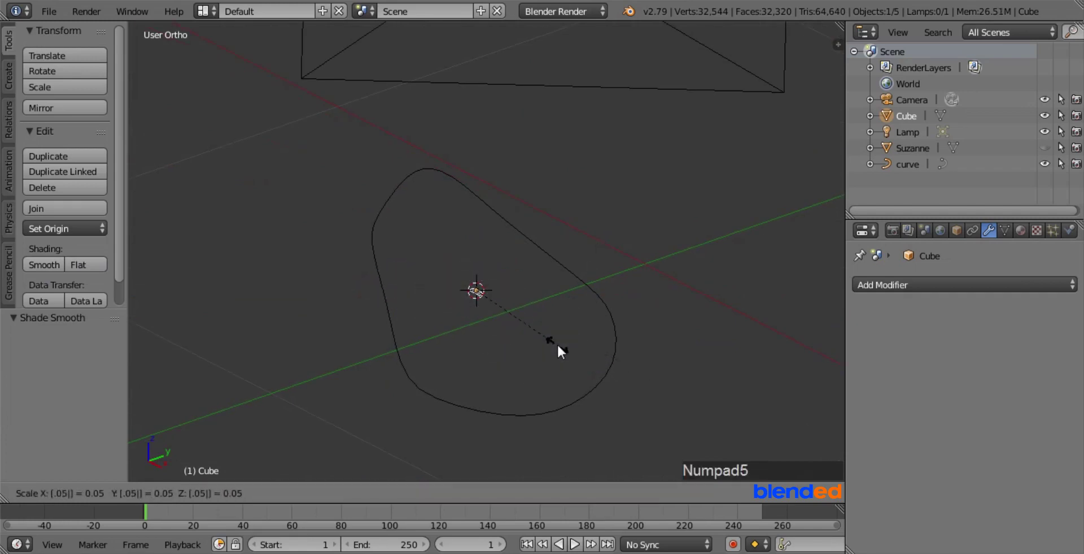
{"action": "key", "text": "Return"}
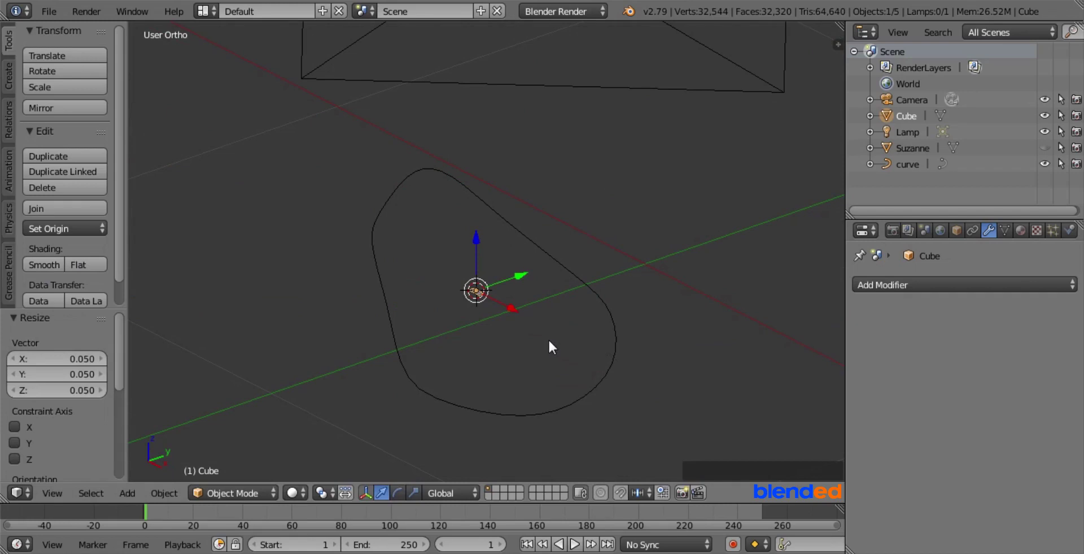
{"action": "left_click", "coordinate": [939, 285]}
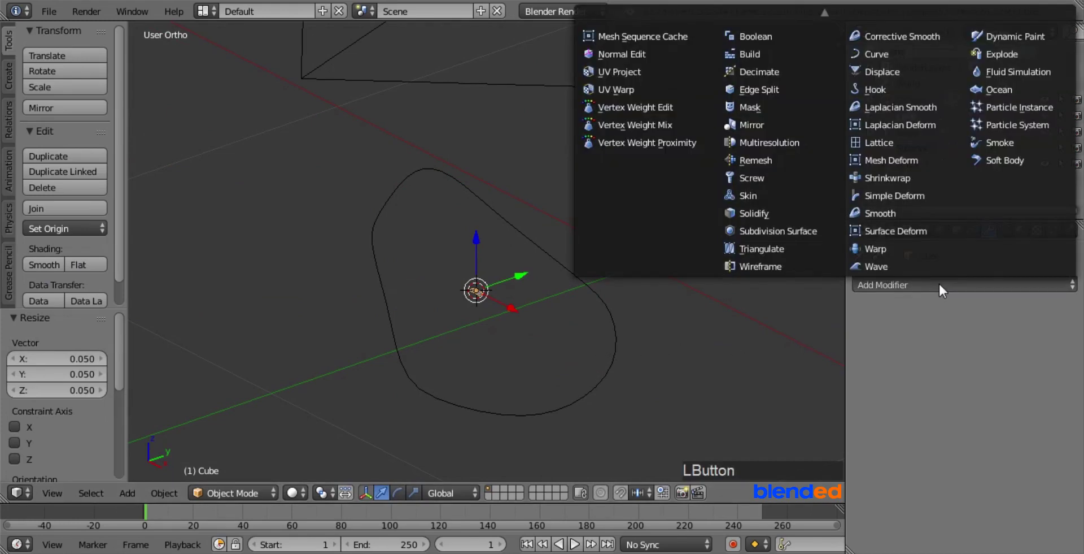
{"action": "mouse_move", "coordinate": [827, 11]}
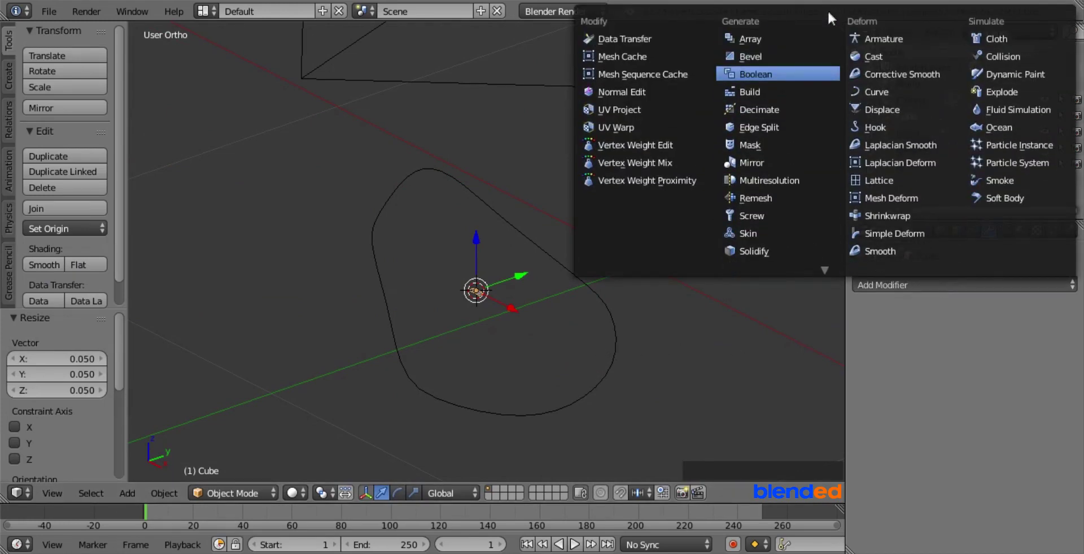
{"action": "left_click", "coordinate": [773, 37]}
{"action": "scroll", "coordinate": [469, 360], "scroll_direction": "up", "scroll_amount": 3}
{"action": "scroll", "coordinate": [475, 364], "scroll_direction": "down", "scroll_amount": 5}
{"action": "middle_click_drag", "start_coordinate": [500, 375], "coordinate": [537, 199], "text": "shift"}
{"action": "scroll", "coordinate": [547, 273], "scroll_direction": "up", "scroll_amount": 5}
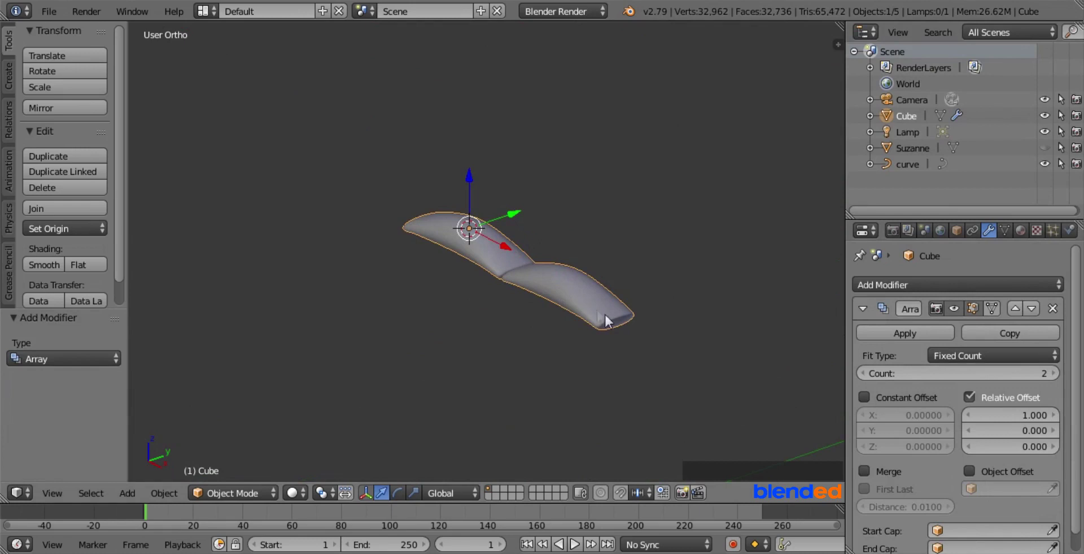
- Set the array's Relative Offset X to 1.1 and Count to 4
{"action": "left_click", "coordinate": [1055, 414]}
{"action": "middle_click_drag", "start_coordinate": [593, 227], "coordinate": [641, 274], "text": "shift"}
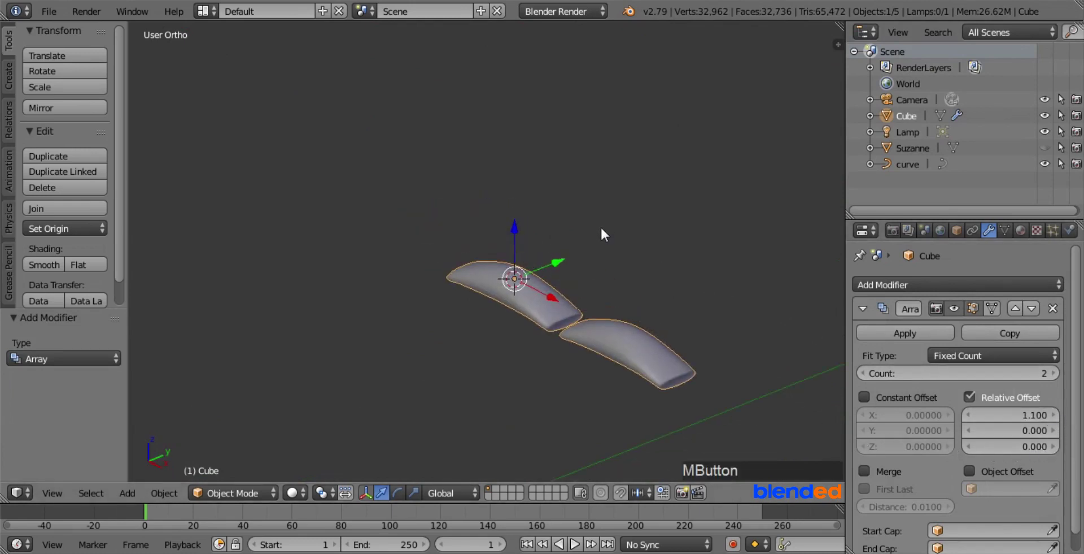
{"action": "left_click", "coordinate": [1053, 374]}
{"action": "scroll", "coordinate": [705, 340], "scroll_direction": "down", "scroll_amount": 3}
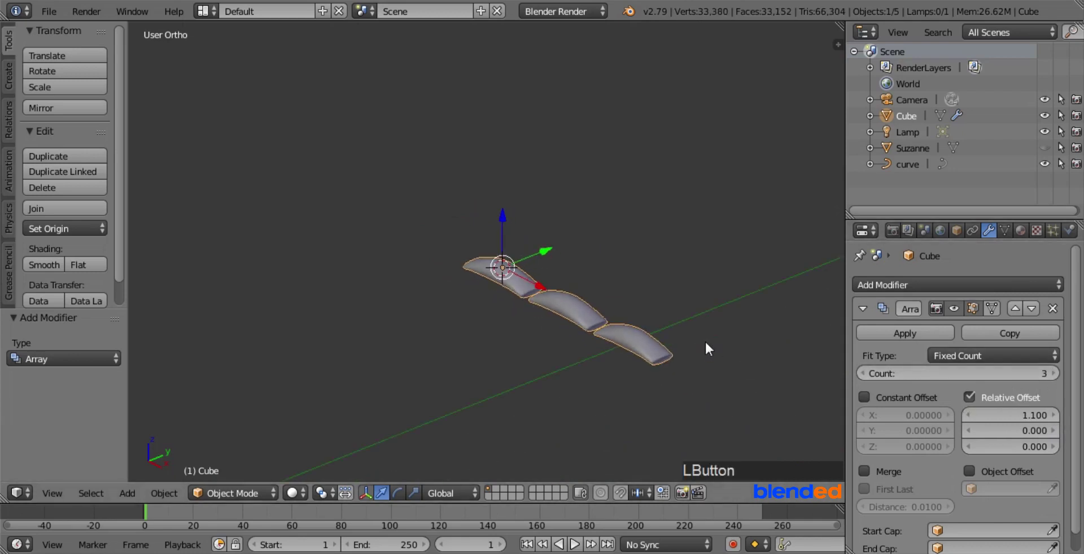
{"action": "left_click", "coordinate": [1053, 374]}
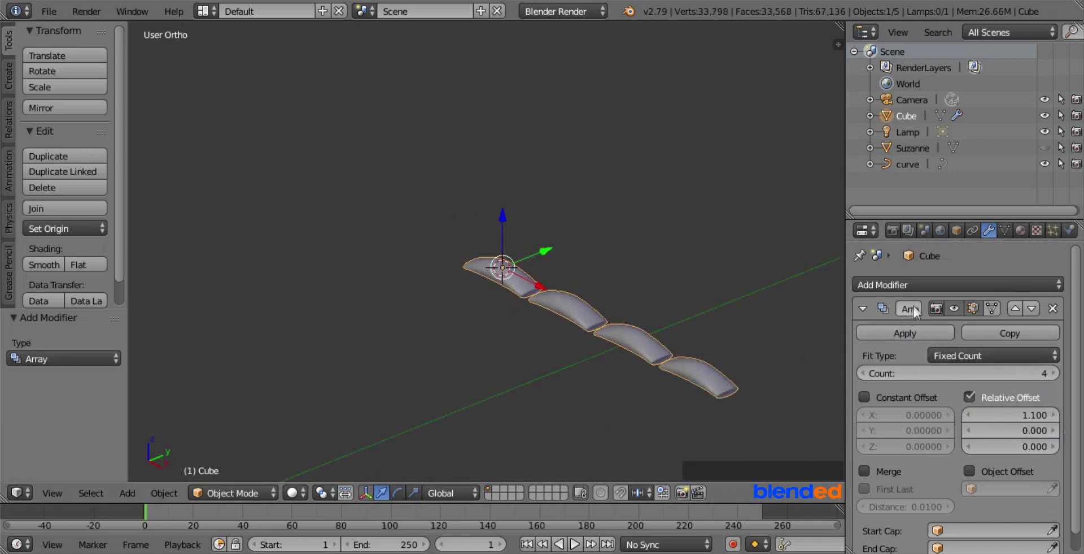
{"action": "left_click", "coordinate": [920, 286]}
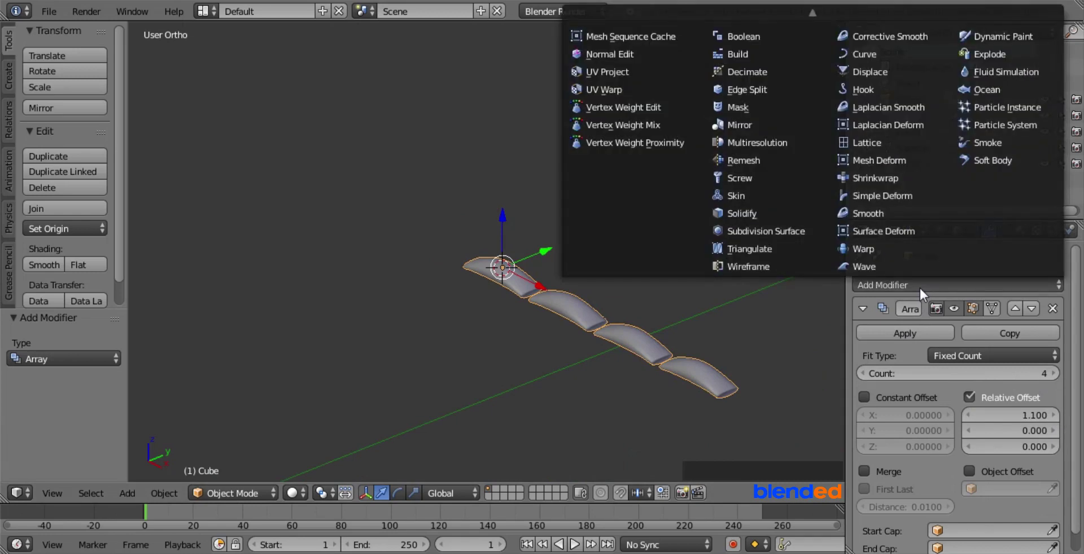
- Add a Curve modifier with Object set to 'curve', and make Suzanne visible in the Outliner
{"action": "left_click", "coordinate": [859, 53]}
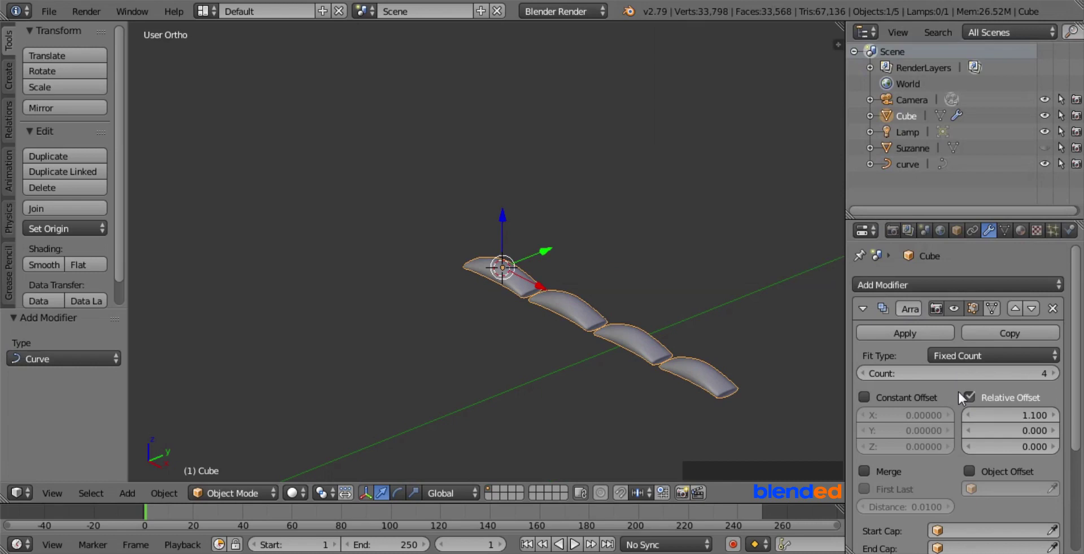
{"action": "scroll", "coordinate": [957, 396], "scroll_direction": "down", "scroll_amount": 5}
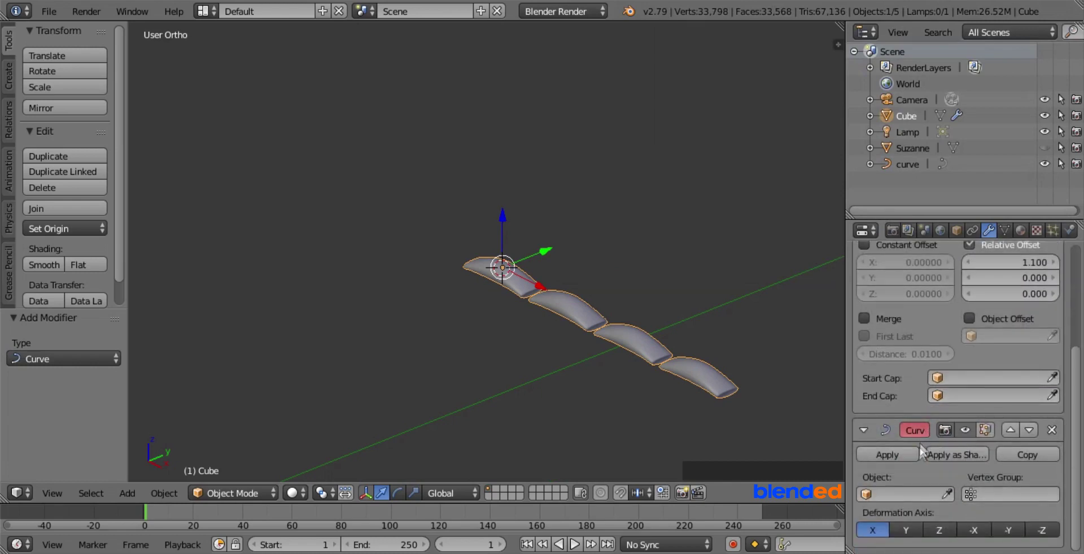
{"action": "left_click", "coordinate": [870, 493]}
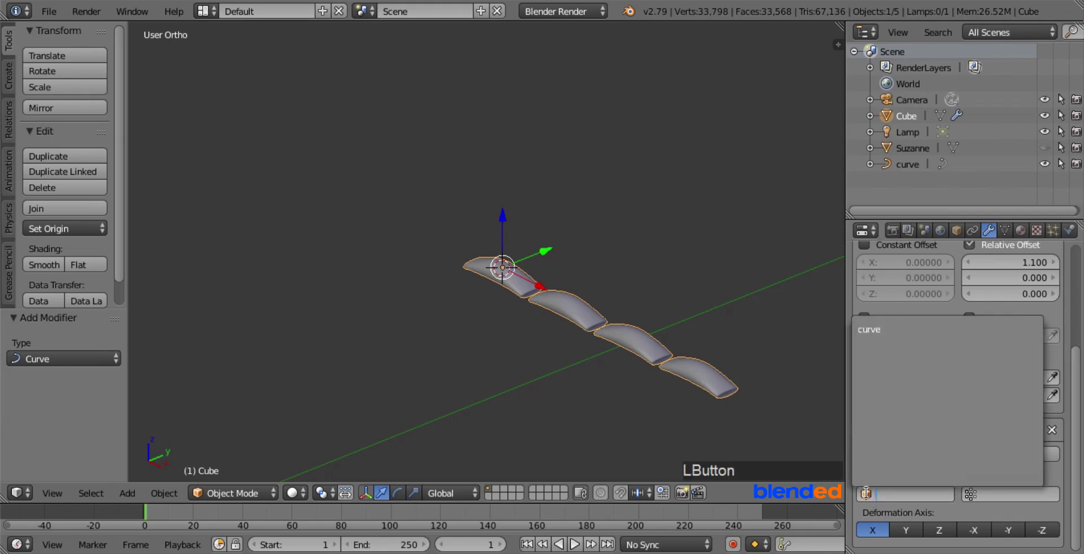
{"action": "left_click", "coordinate": [868, 330]}
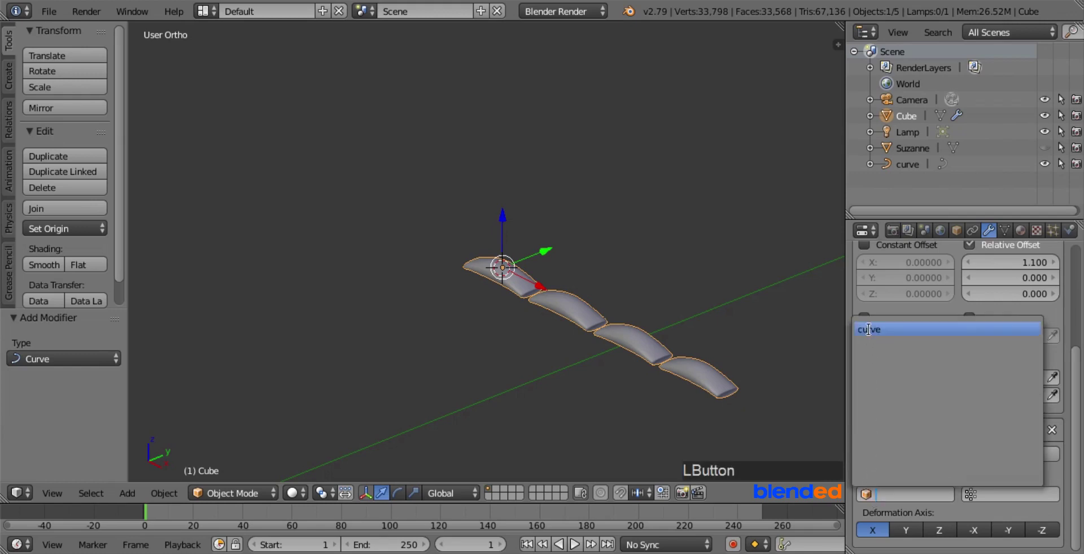
{"action": "scroll", "coordinate": [667, 324], "scroll_direction": "down", "scroll_amount": 5}
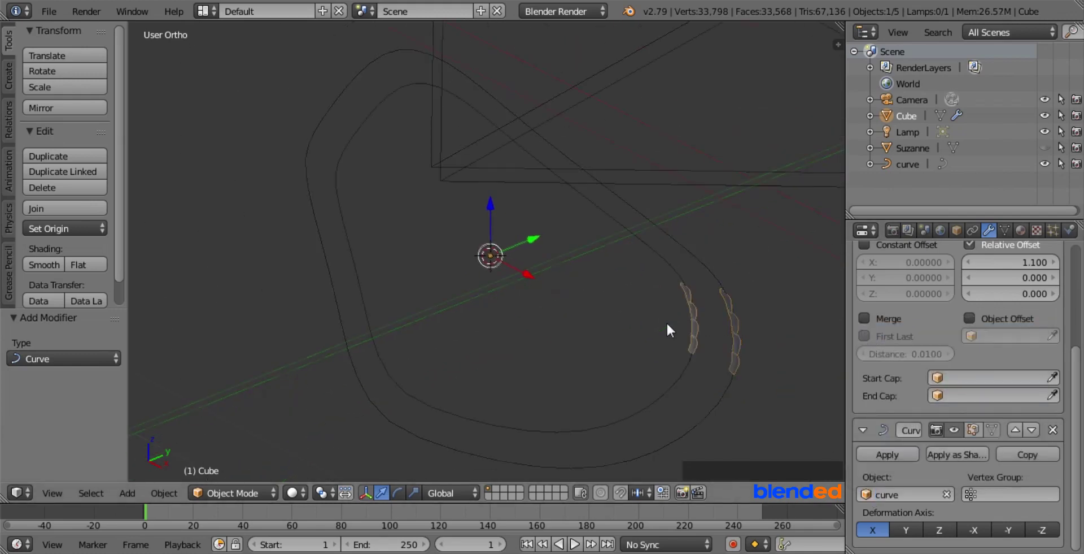
{"action": "middle_click_drag", "start_coordinate": [728, 348], "coordinate": [700, 329]}
{"action": "scroll", "coordinate": [697, 320], "scroll_direction": "up", "scroll_amount": 5}
{"action": "mouse_move", "coordinate": [605, 315]}
{"action": "middle_mouse_down"}
{"action": "mouse_move", "coordinate": [705, 332]}
{"action": "mouse_move", "coordinate": [613, 329]}
{"action": "middle_mouse_up"}
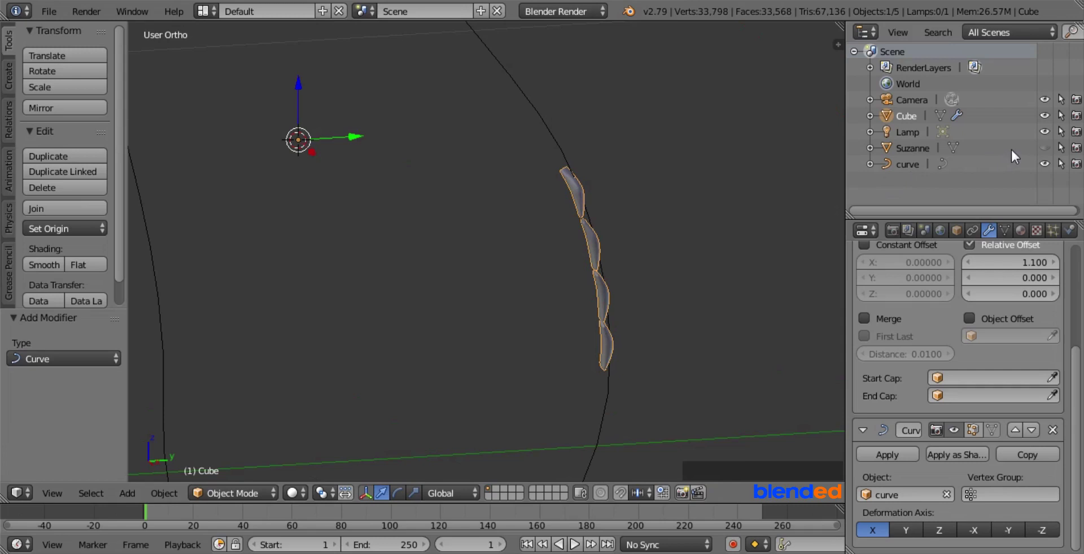
{"action": "left_click", "coordinate": [1045, 148]}
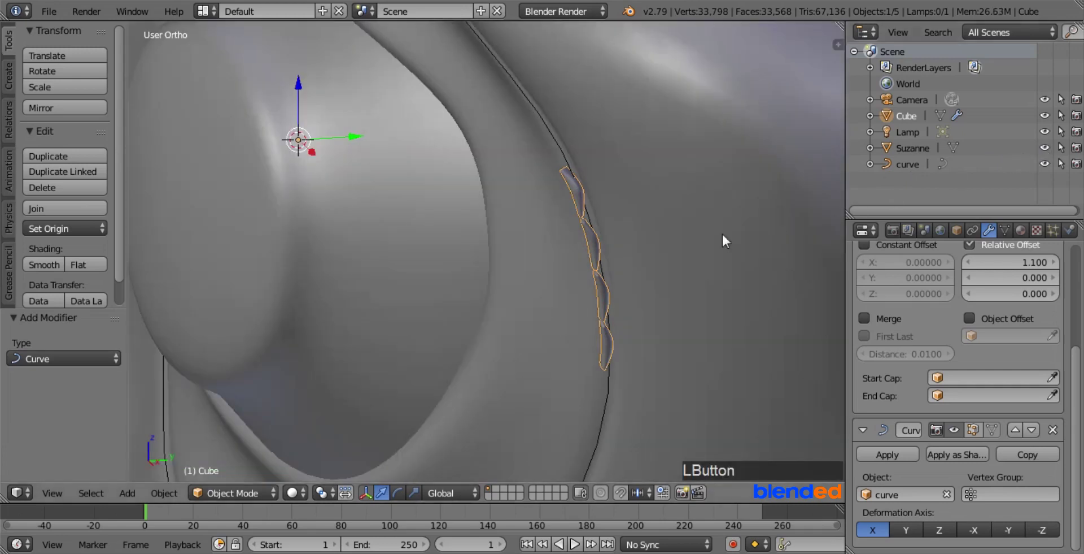
{"action": "scroll", "coordinate": [637, 236], "scroll_direction": "up", "scroll_amount": 3}
- Select all the guide curve's points in Edit Mode and tilt them by 138°
{"action": "right_click", "coordinate": [626, 93]}
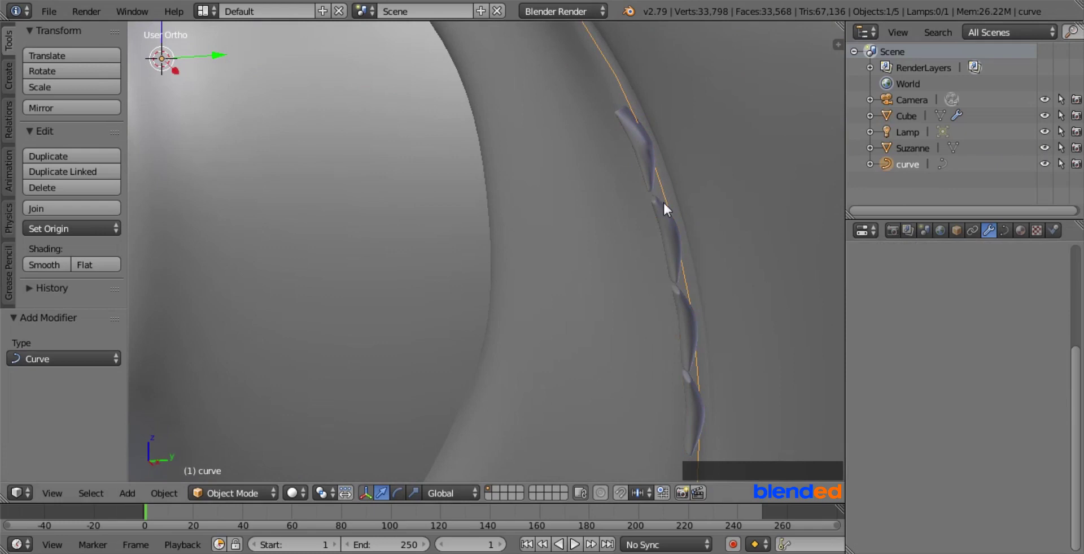
{"action": "key", "text": "Tab"}
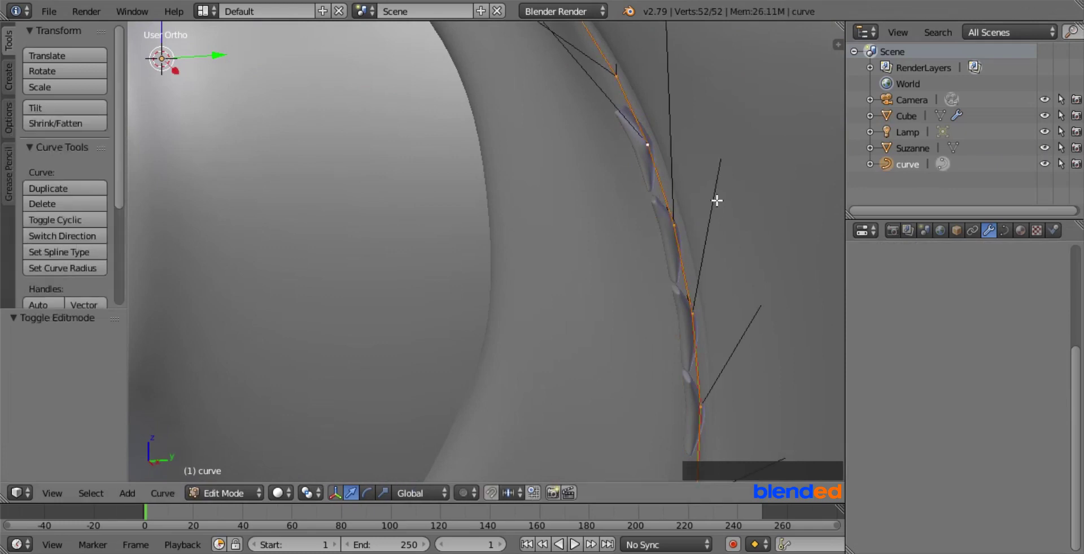
{"action": "key", "text": "a"}
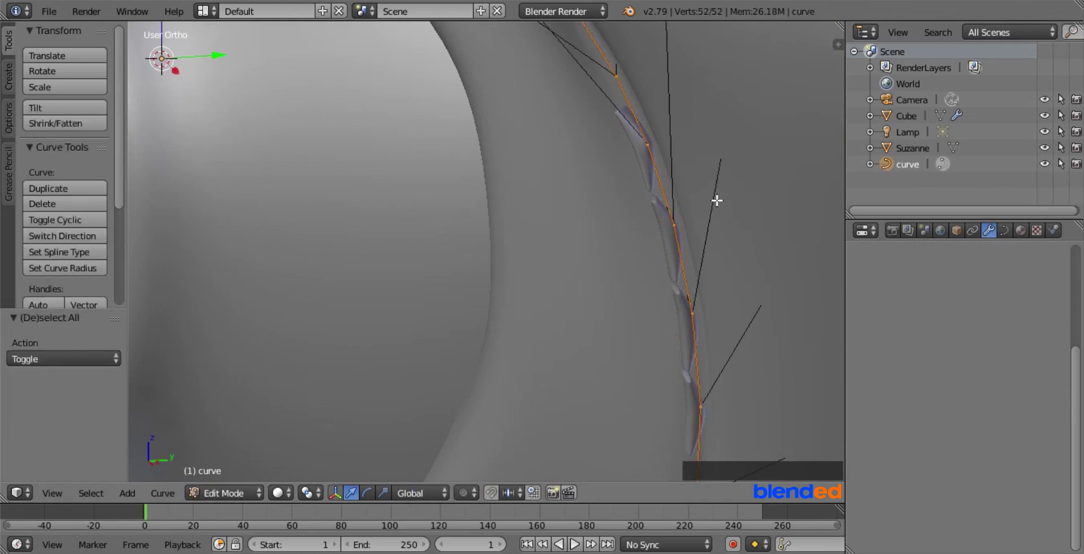
{"action": "scroll", "coordinate": [717, 201], "scroll_direction": "down", "scroll_amount": 1}
{"action": "key", "text": "ctrl"}
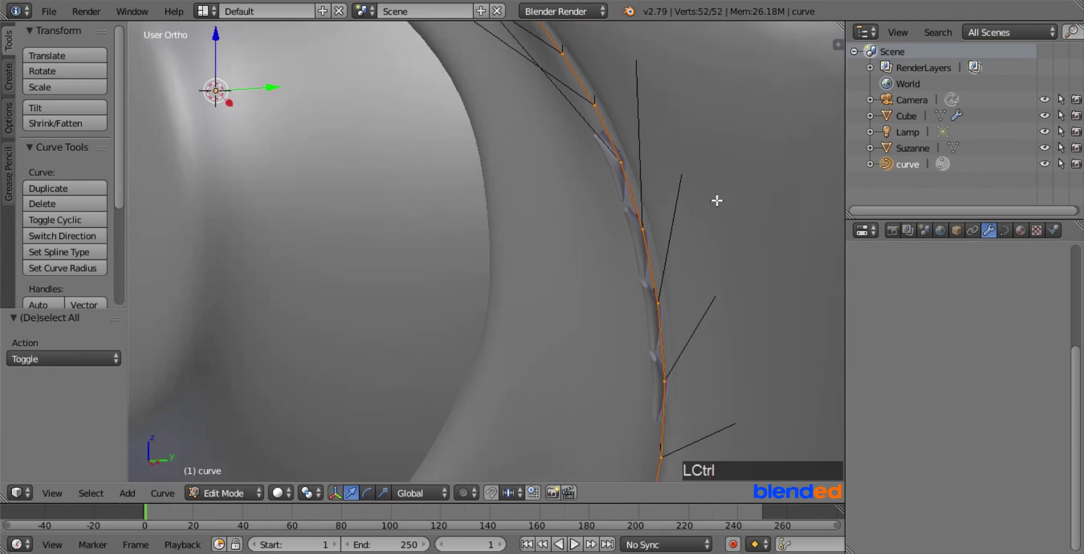
{"action": "key", "text": "ctrl+t"}
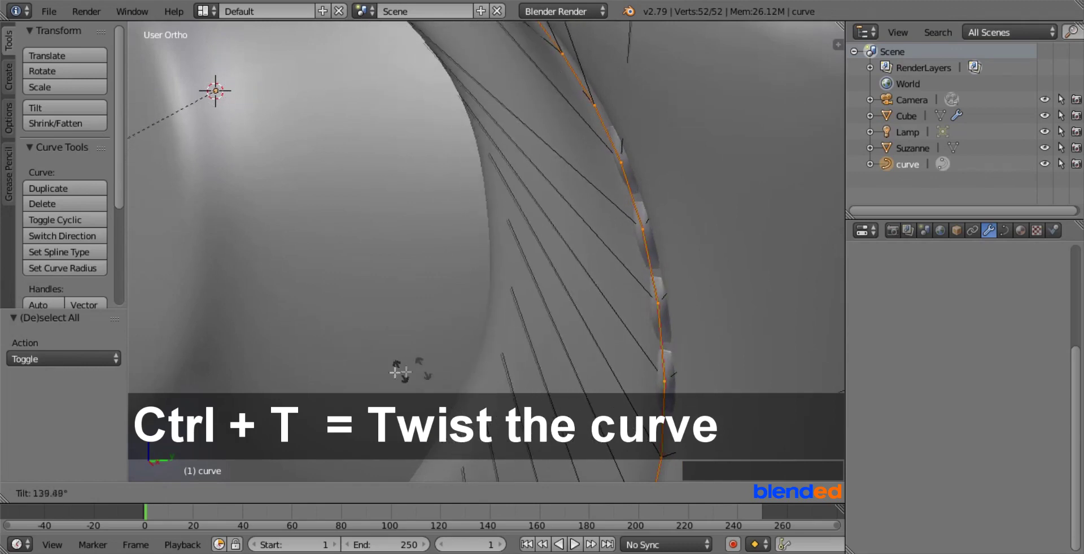
{"action": "left_click", "coordinate": [455, 361]}
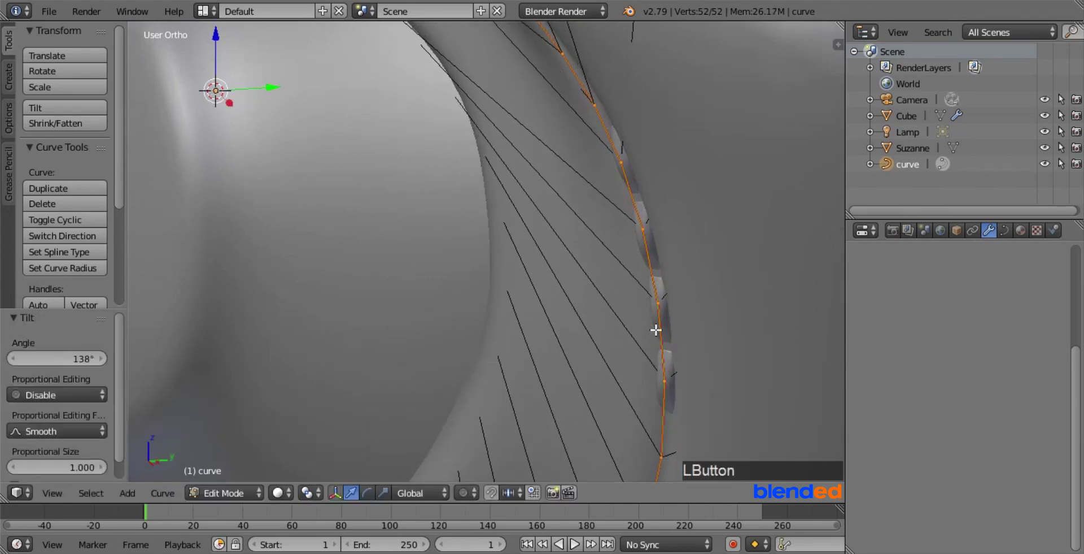
- Tilt the curve points again by 19.1° and return to Object Mode
{"action": "scroll", "coordinate": [658, 333], "scroll_direction": "down", "scroll_amount": 2}
{"action": "middle_click_drag", "start_coordinate": [704, 363], "coordinate": [433, 359], "text": "shift"}
{"action": "scroll", "coordinate": [447, 322], "scroll_direction": "up", "scroll_amount": 3}
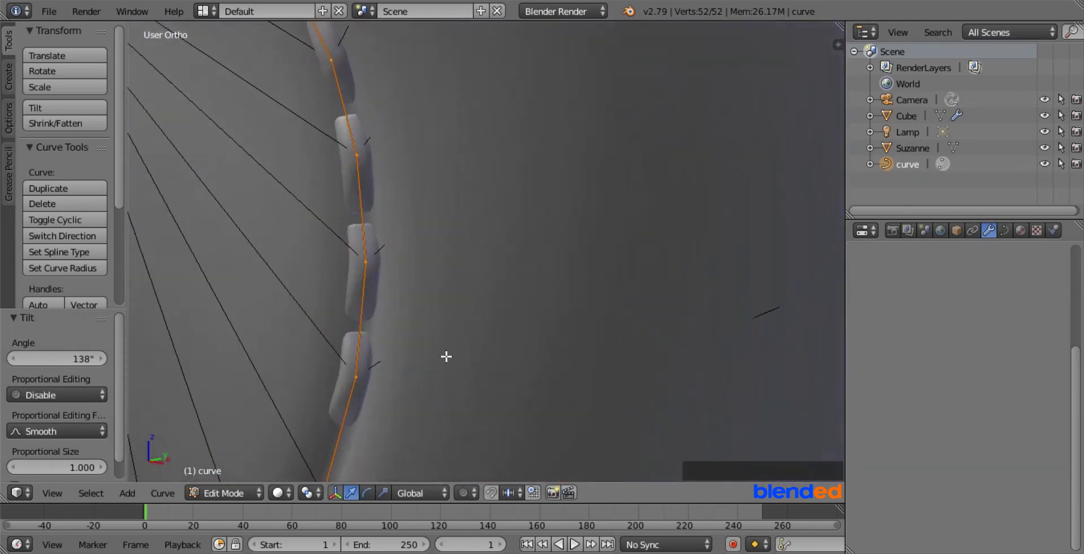
{"action": "scroll", "coordinate": [447, 355], "scroll_direction": "down", "scroll_amount": 2}
{"action": "key", "text": "ctrl"}
{"action": "key", "text": "ctrl+t"}
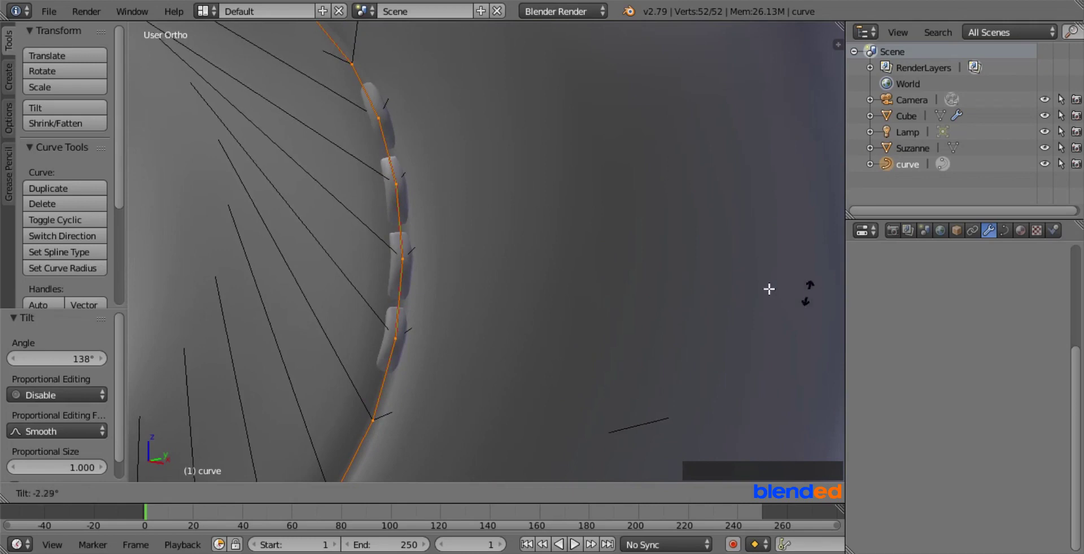
{"action": "left_click", "coordinate": [469, 273]}
{"action": "middle_click_drag", "start_coordinate": [469, 273], "coordinate": [553, 327]}
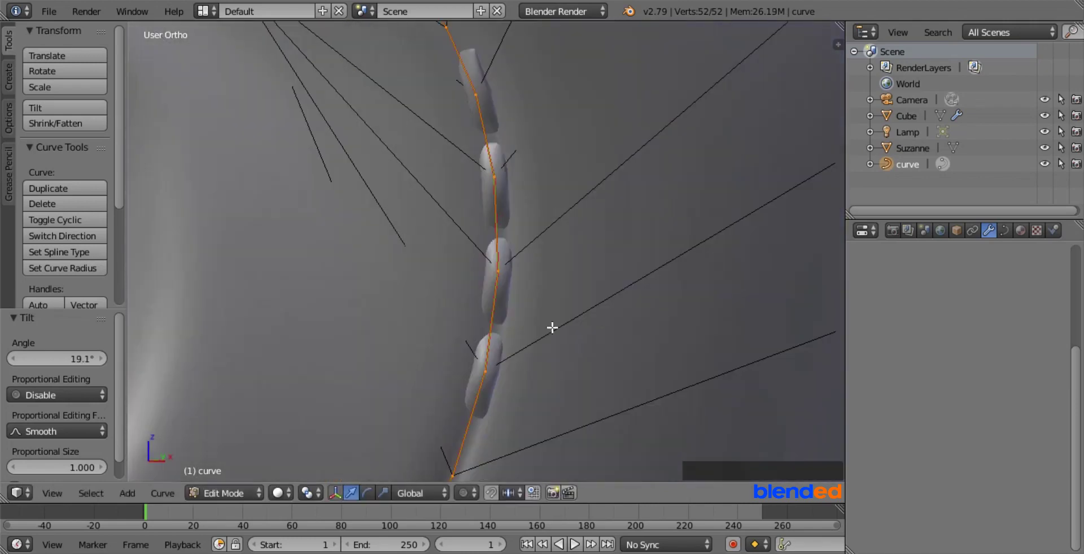
{"action": "key", "text": "Tab"}
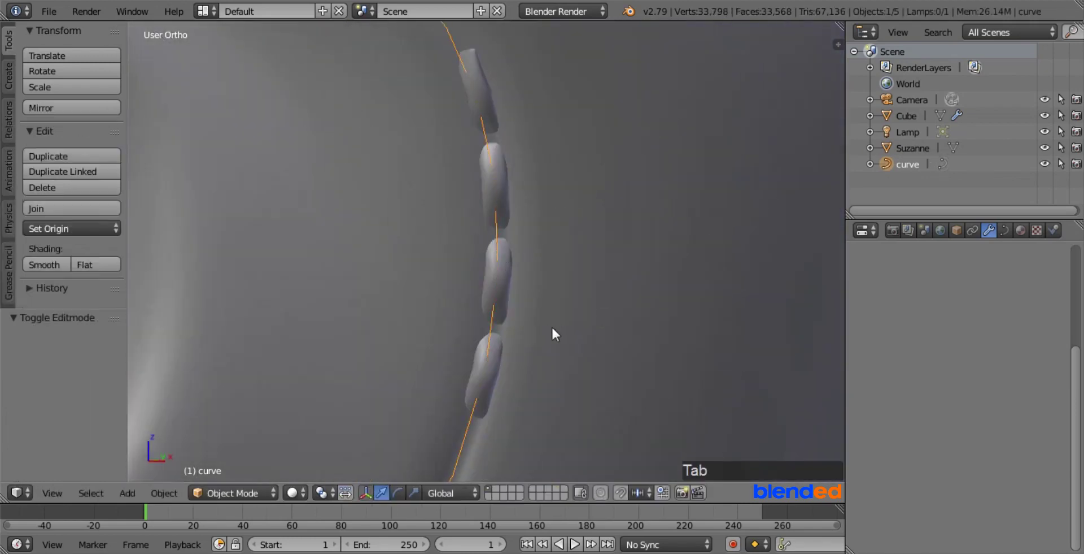
- Select the bead object and raise its Array Count to 58 to wrap the eye ring
{"action": "right_click", "coordinate": [499, 281]}
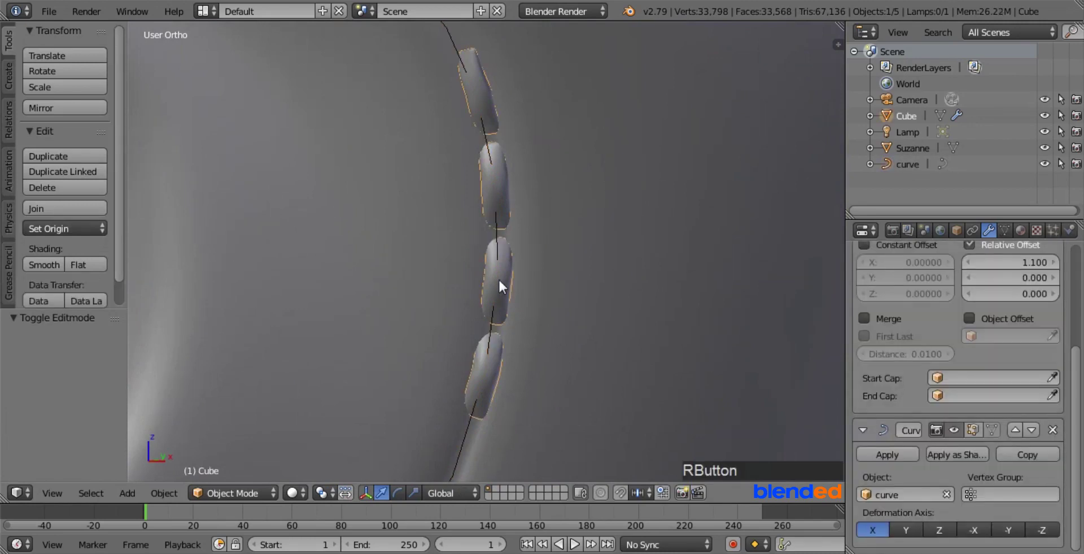
{"action": "scroll", "coordinate": [499, 278], "scroll_direction": "down", "scroll_amount": 3}
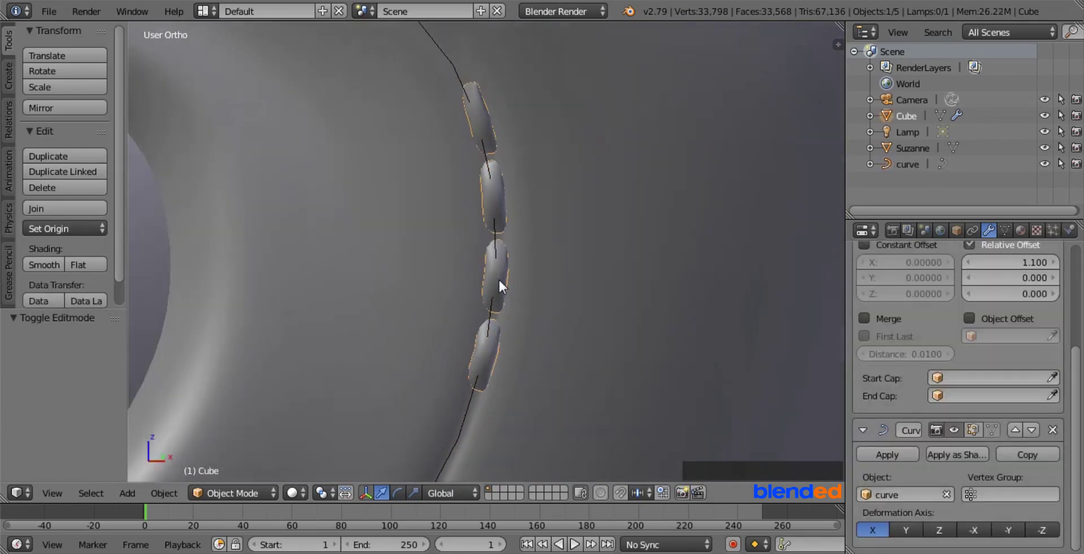
{"action": "scroll", "coordinate": [1012, 381], "scroll_direction": "up", "scroll_amount": 4}
{"action": "scroll", "coordinate": [1012, 382], "scroll_direction": "up", "scroll_amount": 2}
{"action": "left_click", "coordinate": [1054, 348]}
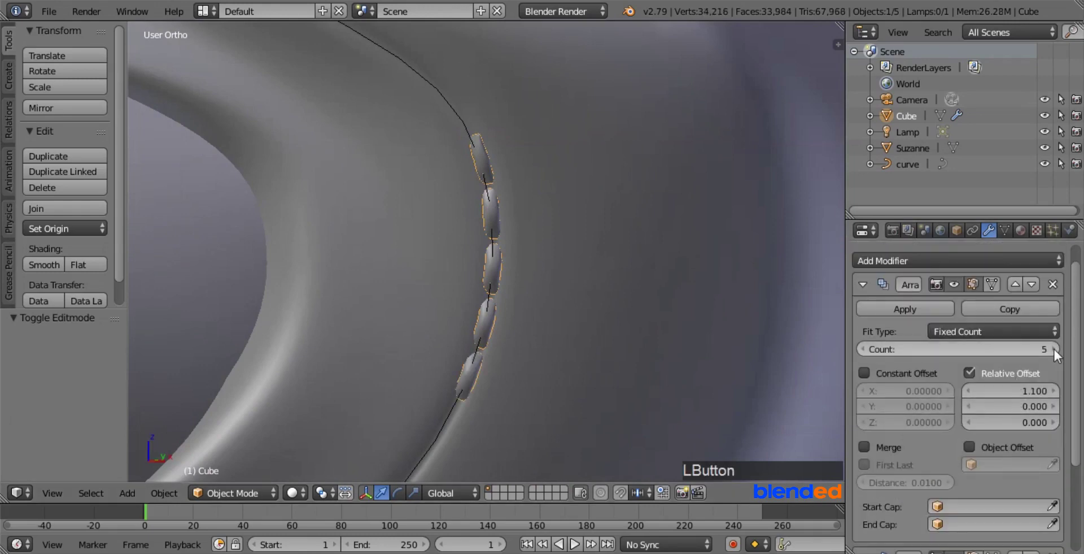
{"action": "left_click", "coordinate": [1054, 348]}
{"action": "middle_click_drag", "start_coordinate": [696, 352], "coordinate": [643, 287], "text": "shift"}
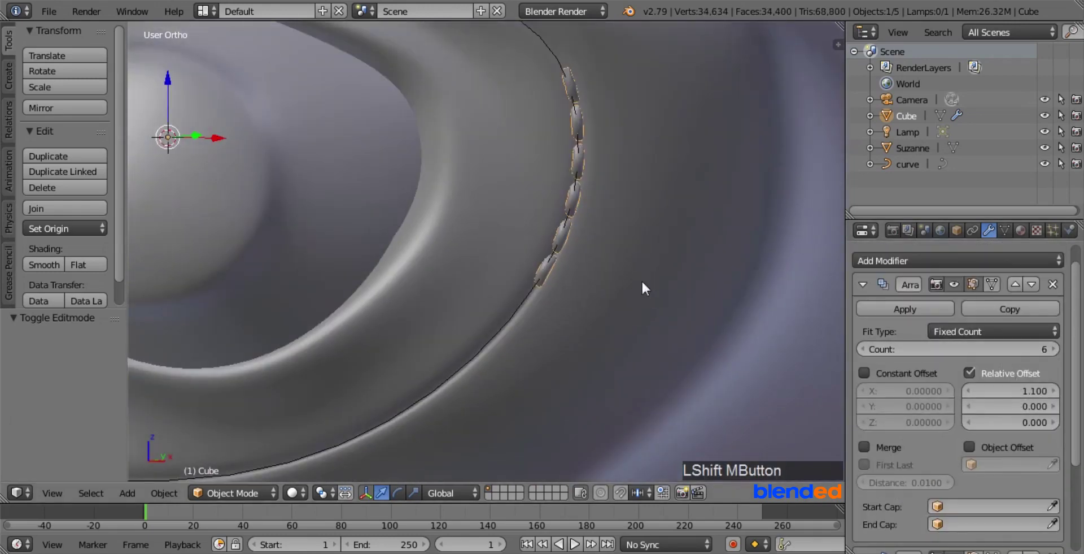
{"action": "left_click", "coordinate": [1054, 349]}
{"action": "left_click", "coordinate": [1054, 349]}
{"action": "left_click", "coordinate": [1054, 348]}
{"action": "left_click", "coordinate": [1054, 349]}
{"action": "left_click", "coordinate": [1054, 348]}
{"action": "left_click", "coordinate": [1054, 348]}
{"action": "left_click", "coordinate": [1054, 348]}
{"action": "left_click", "coordinate": [1054, 349]}
{"action": "left_click", "coordinate": [1054, 349]}
{"action": "scroll", "coordinate": [687, 313], "scroll_direction": "down", "scroll_amount": 3}
{"action": "middle_click_drag", "start_coordinate": [687, 312], "coordinate": [625, 381], "text": "shift"}
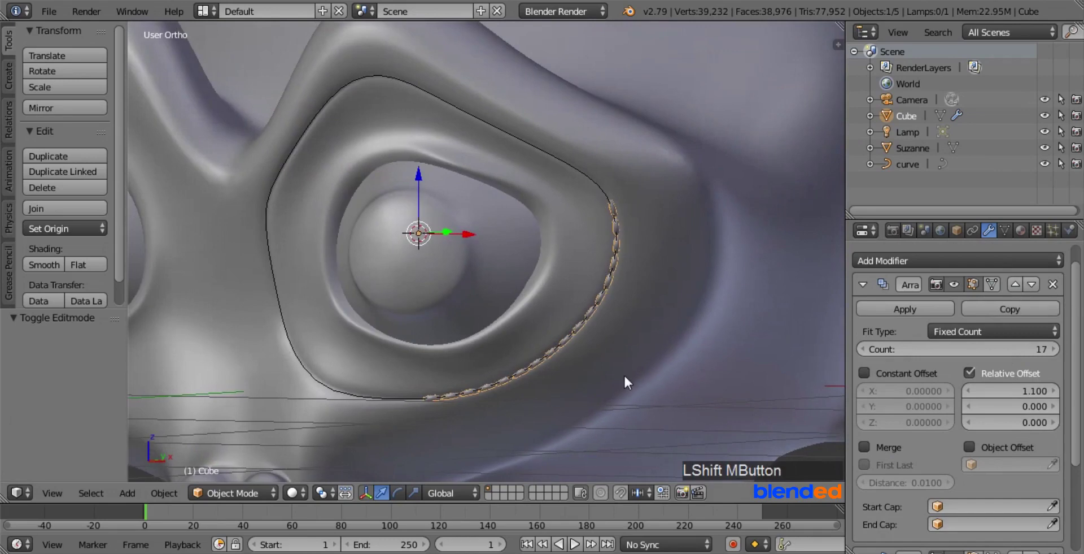
{"action": "left_click", "coordinate": [1054, 348]}
{"action": "left_click", "coordinate": [1054, 349]}
{"action": "left_click", "coordinate": [1053, 349]}
{"action": "left_click", "coordinate": [1054, 348]}
{"action": "left_click", "coordinate": [1054, 348]}
{"action": "left_click", "coordinate": [1054, 348]}
{"action": "left_click", "coordinate": [1054, 349]}
{"action": "left_click", "coordinate": [1054, 348]}
{"action": "left_click", "coordinate": [1054, 348]}
{"action": "left_click", "coordinate": [1054, 349]}
{"action": "left_click", "coordinate": [1054, 349]}
{"action": "left_click", "coordinate": [1054, 349]}
{"action": "left_click", "coordinate": [1054, 349]}
{"action": "left_click", "coordinate": [1054, 349]}
{"action": "left_click", "coordinate": [1053, 349]}
{"action": "left_click", "coordinate": [1054, 348]}
{"action": "left_click", "coordinate": [1054, 348]}
{"action": "left_click", "coordinate": [1054, 349]}
{"action": "scroll", "coordinate": [554, 351], "scroll_direction": "up", "scroll_amount": 10}
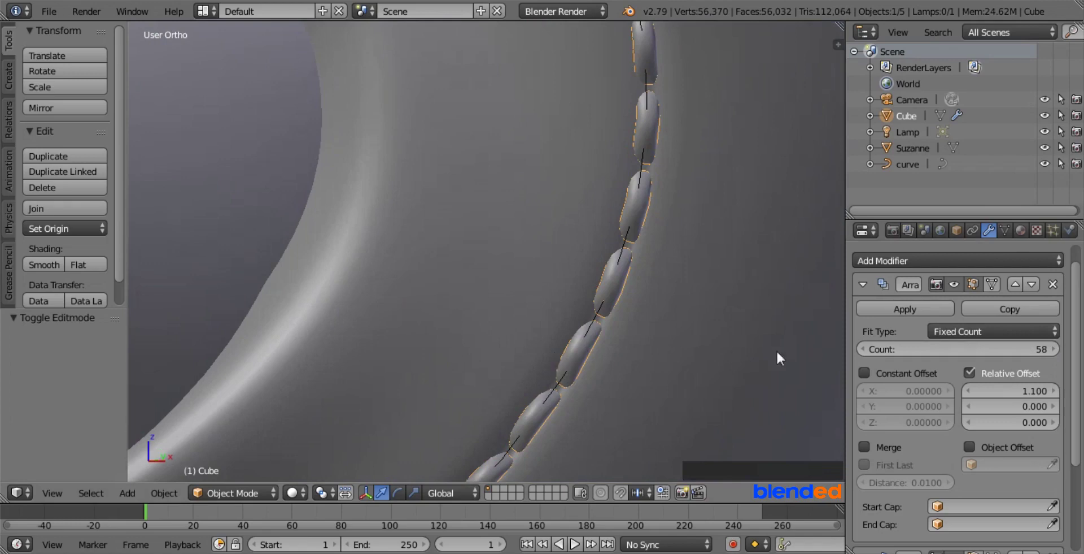
- Apply the bead object's Array and Curve modifiers
{"action": "left_click", "coordinate": [916, 306]}
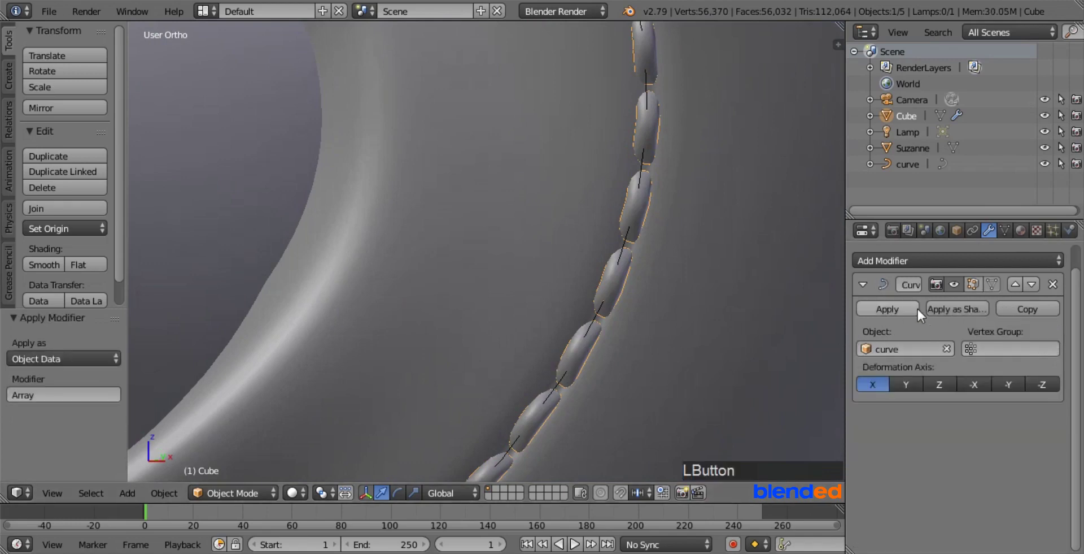
{"action": "left_click", "coordinate": [916, 308]}
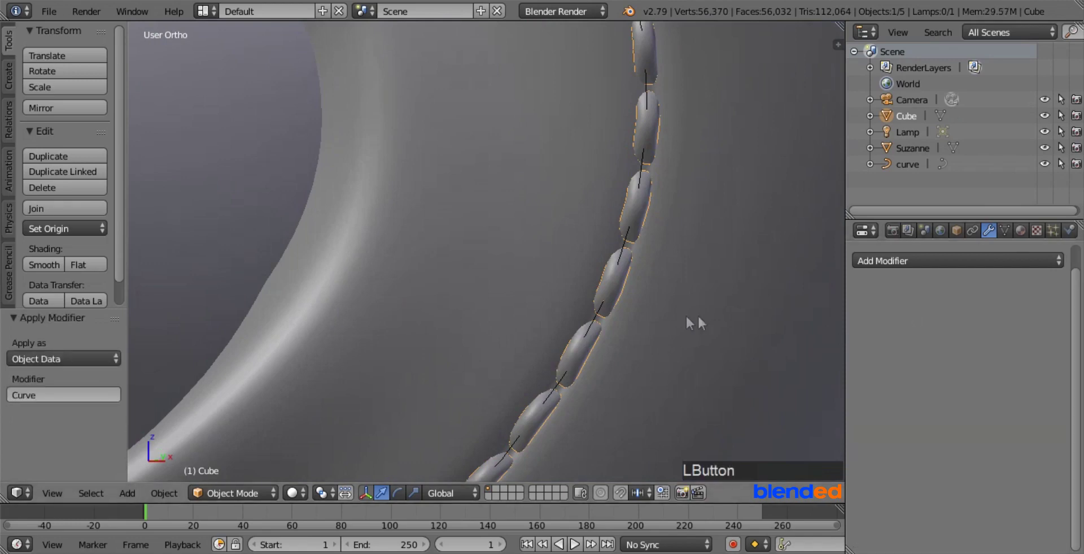
{"action": "middle_click_drag", "start_coordinate": [731, 315], "coordinate": [585, 346], "text": "shift"}
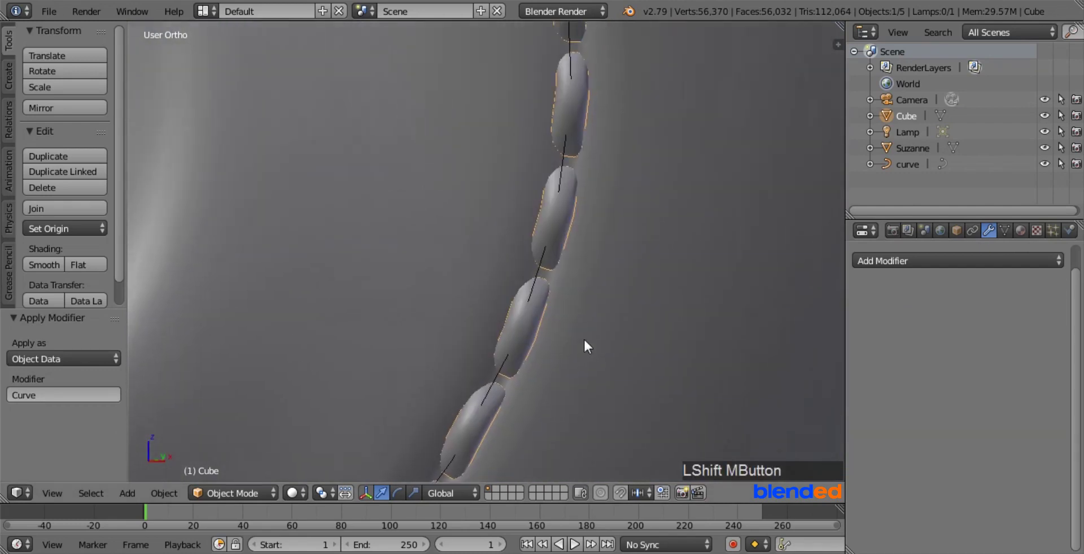
- Delete the guide curve object and reselect the bead ring
{"action": "right_click", "coordinate": [538, 274]}
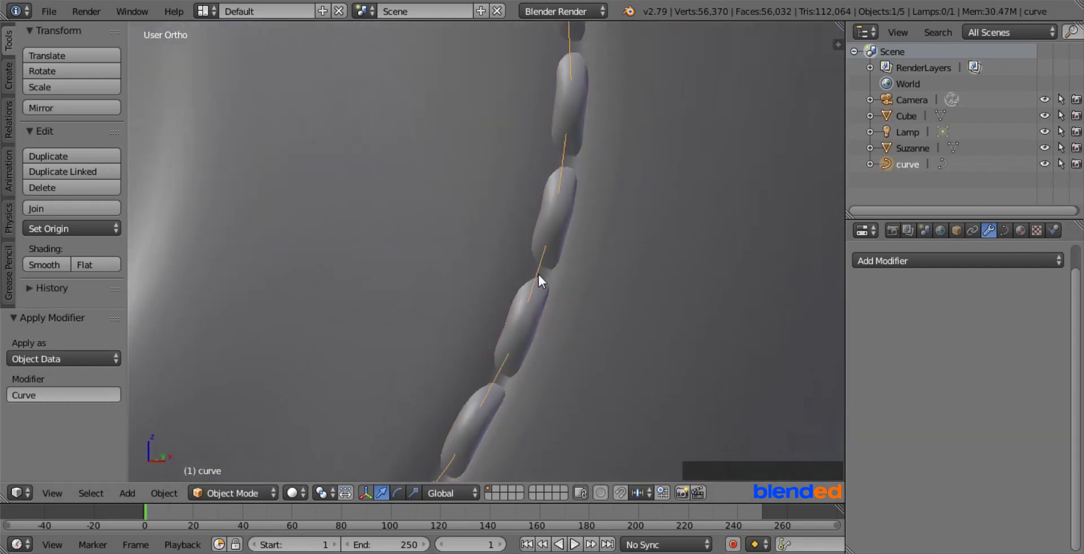
{"action": "key", "text": "x"}
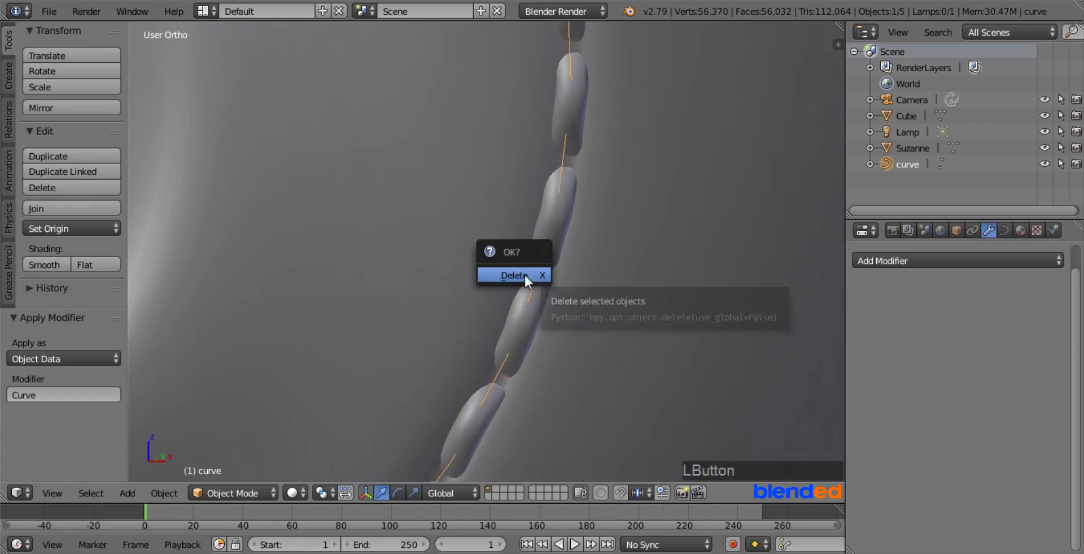
{"action": "left_click", "coordinate": [524, 273]}
{"action": "scroll", "coordinate": [524, 273], "scroll_direction": "down", "scroll_amount": 5}
{"action": "scroll", "coordinate": [497, 274], "scroll_direction": "down", "scroll_amount": 3}
{"action": "right_click", "coordinate": [497, 275]}
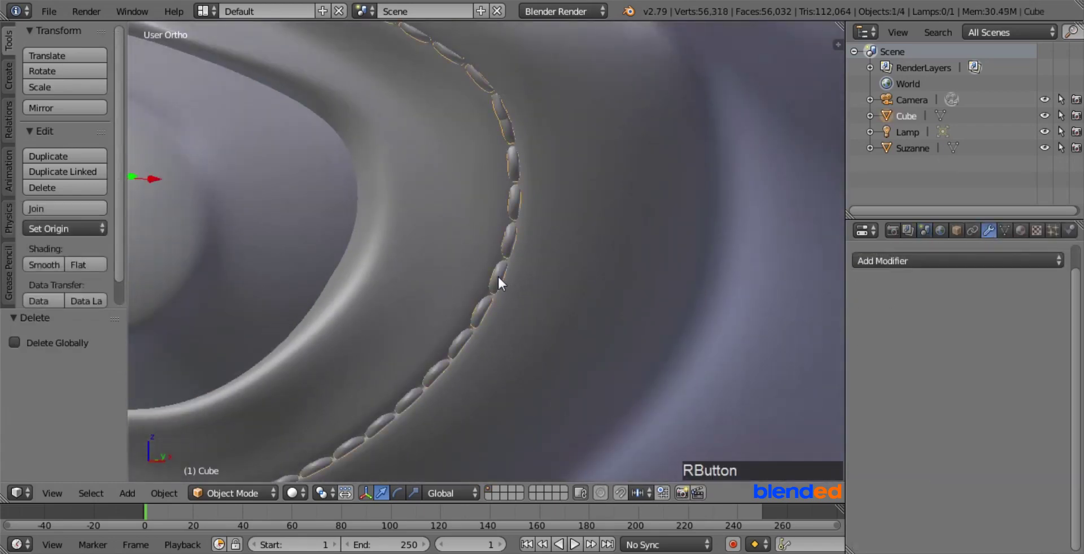
- Nudge the bead ring 0.000893 along Y against Suzanne's eye, then deselect everything
{"action": "scroll", "coordinate": [593, 269], "scroll_direction": "down", "scroll_amount": 4}
{"action": "middle_click_drag", "start_coordinate": [639, 259], "coordinate": [561, 283]}
{"action": "scroll", "coordinate": [406, 330], "scroll_direction": "up", "scroll_amount": 4}
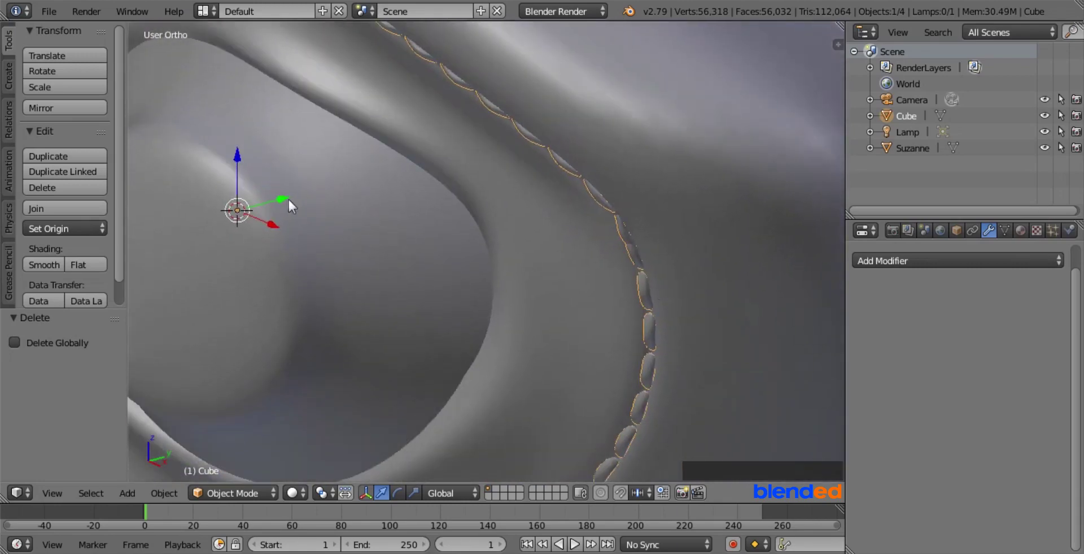
{"action": "left_click_drag", "start_coordinate": [284, 198], "coordinate": [339, 203]}
{"action": "scroll", "coordinate": [429, 277], "scroll_direction": "down", "scroll_amount": 4}
{"action": "middle_click_drag", "start_coordinate": [484, 309], "coordinate": [562, 263]}
{"action": "scroll", "coordinate": [480, 300], "scroll_direction": "up", "scroll_amount": 6}
{"action": "middle_click_drag", "start_coordinate": [400, 334], "coordinate": [405, 317]}
{"action": "key", "text": "a"}
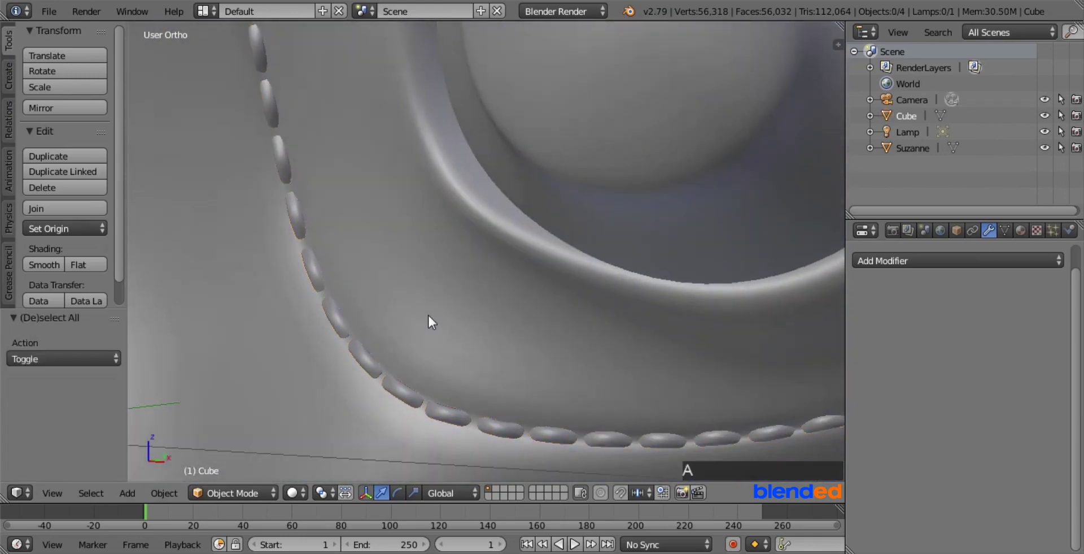